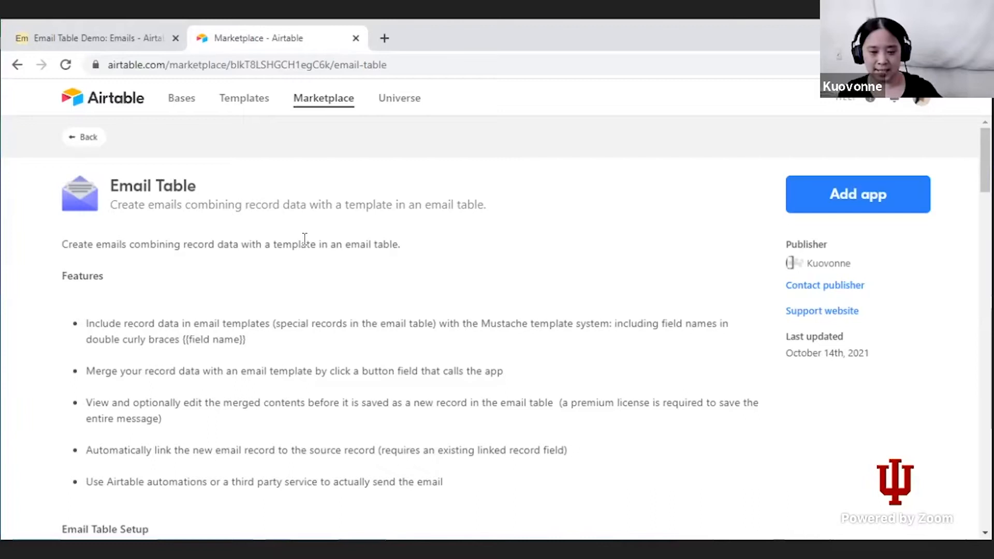
Review the Email Table app's features and premium license details on its marketplace page
{"action": "scroll", "coordinate": [305, 239], "scroll_direction": "down", "scroll_amount": 13}
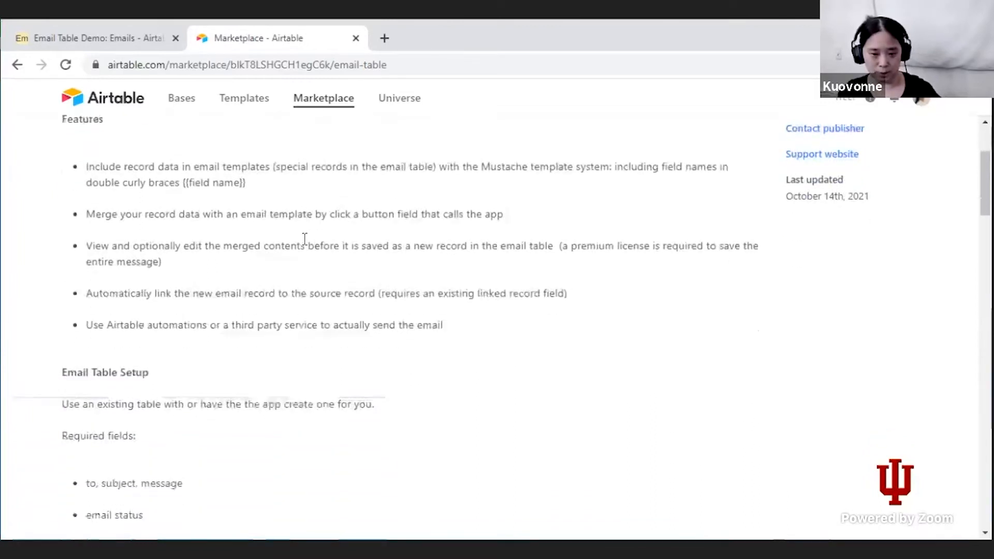
{"action": "scroll", "coordinate": [305, 239], "scroll_direction": "down", "scroll_amount": 2}
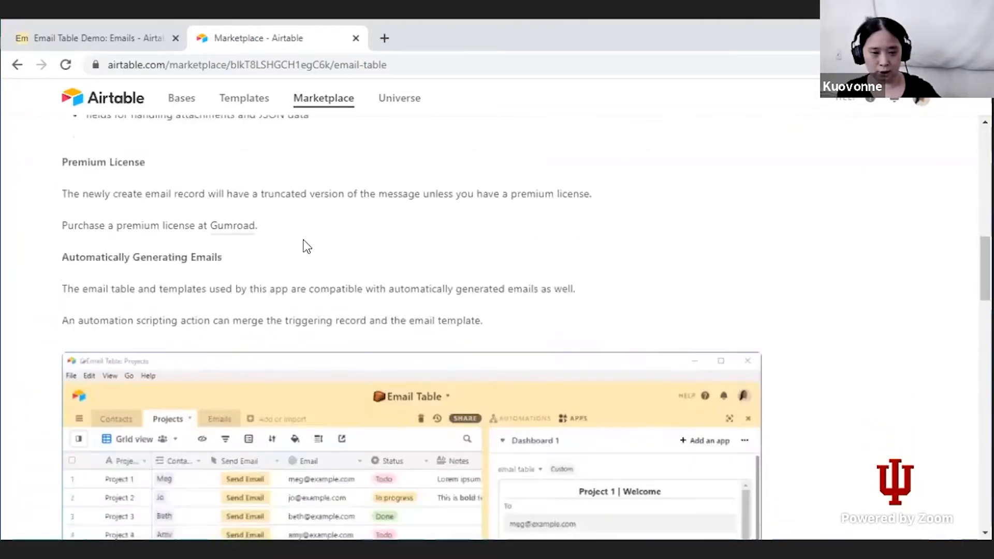
{"action": "scroll", "coordinate": [306, 242], "scroll_direction": "up", "scroll_amount": 8}
{"action": "scroll", "coordinate": [306, 246], "scroll_direction": "up", "scroll_amount": 5}
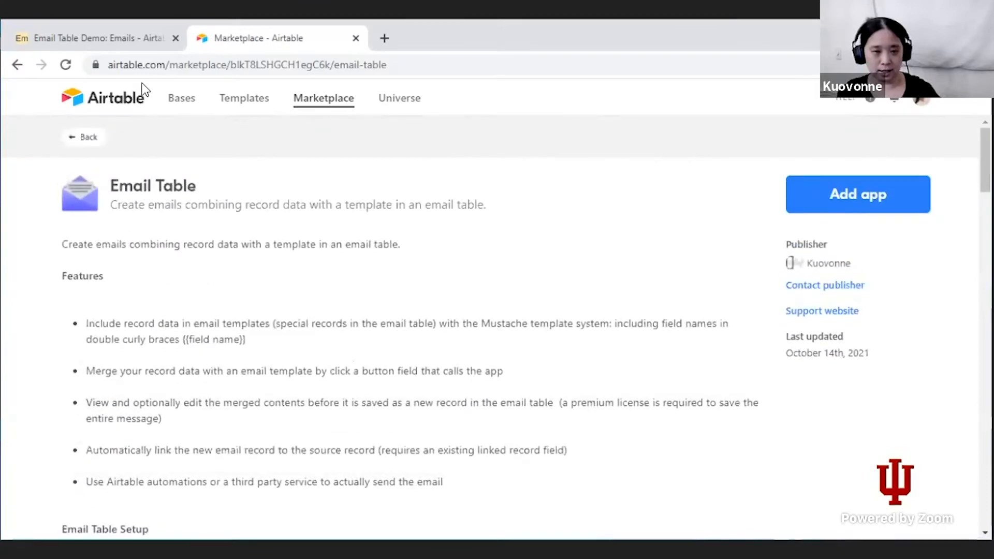
In the Email Table Demo base, show the email table app and start an email for Project 3 from the Projects table
{"action": "left_click", "coordinate": [96, 46]}
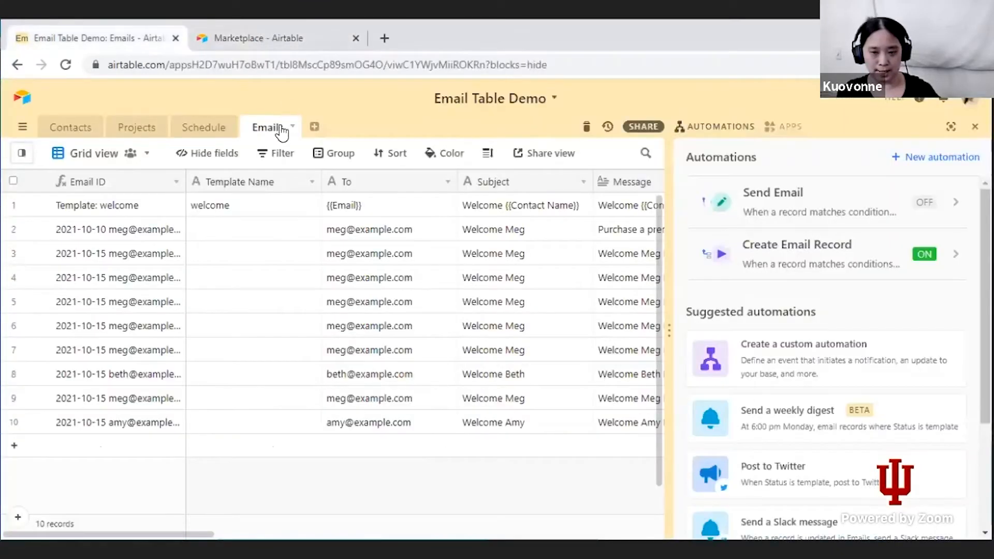
{"action": "left_click", "coordinate": [777, 129]}
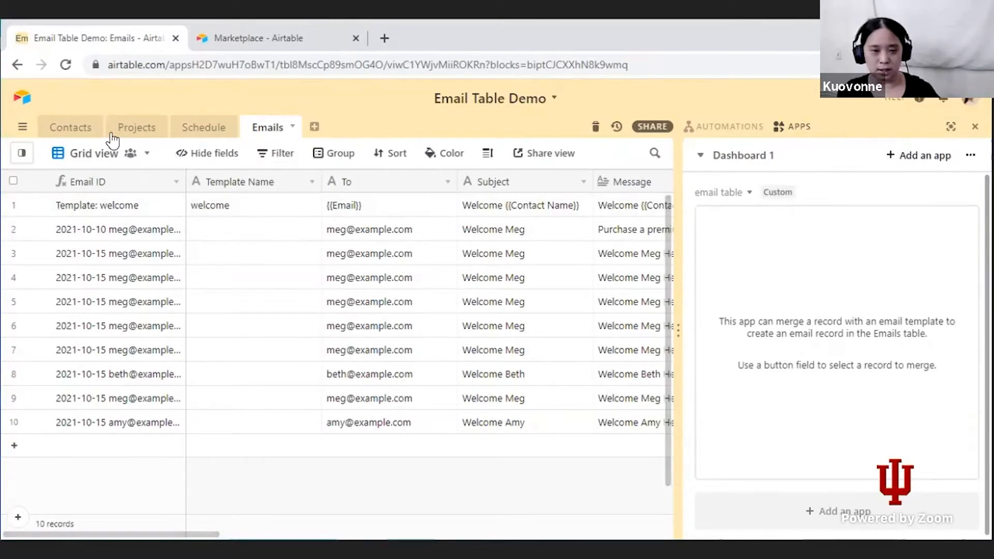
{"action": "left_click", "coordinate": [142, 132]}
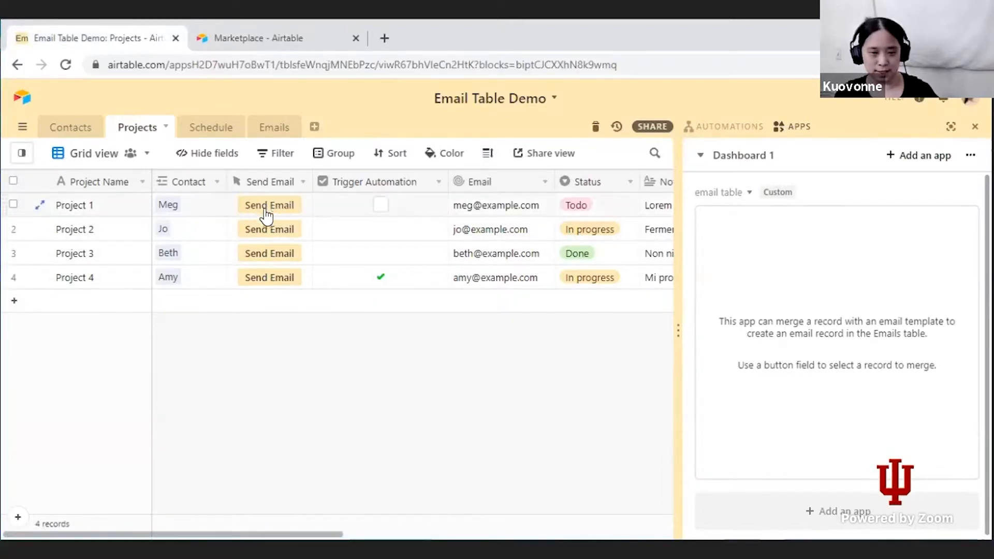
{"action": "left_click", "coordinate": [261, 255]}
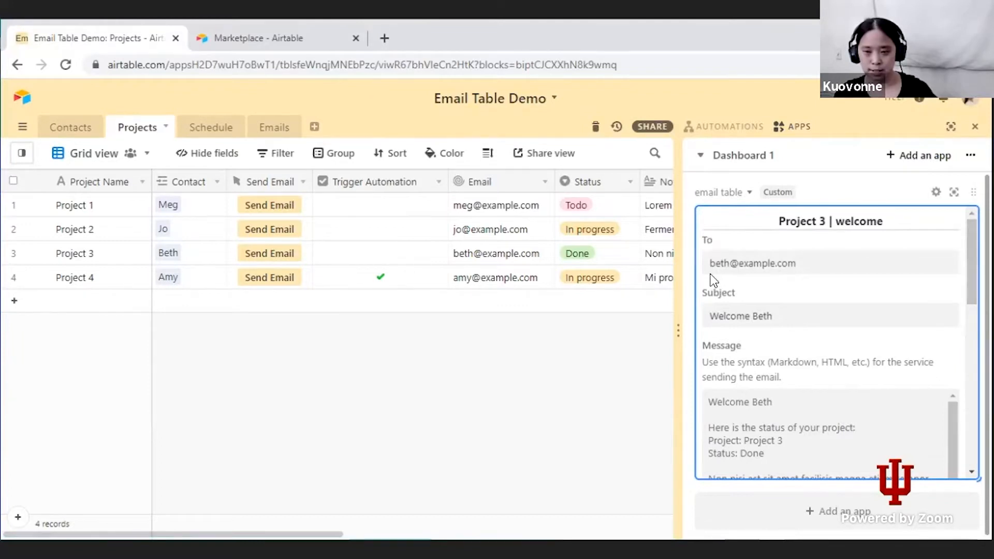
Insert the line "This is my edit!" below the project status in the email message, followed by blank lines
{"action": "scroll", "coordinate": [772, 357], "scroll_direction": "down", "scroll_amount": 2}
{"action": "left_click", "coordinate": [772, 358]}
{"action": "key", "text": "Return"}
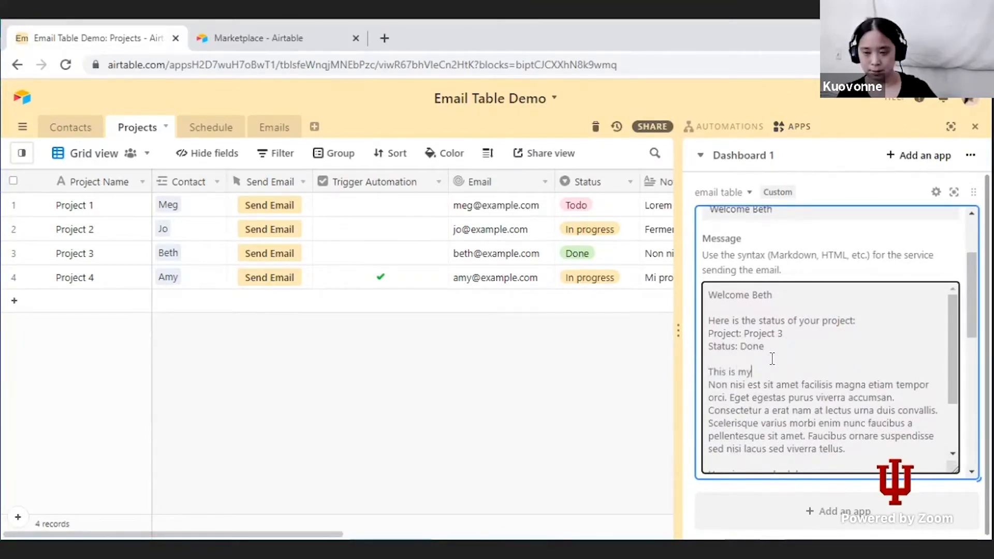
{"action": "type", "text": "This is my edit!"}
{"action": "key", "text": "Return"}
{"action": "key", "text": "Return"}
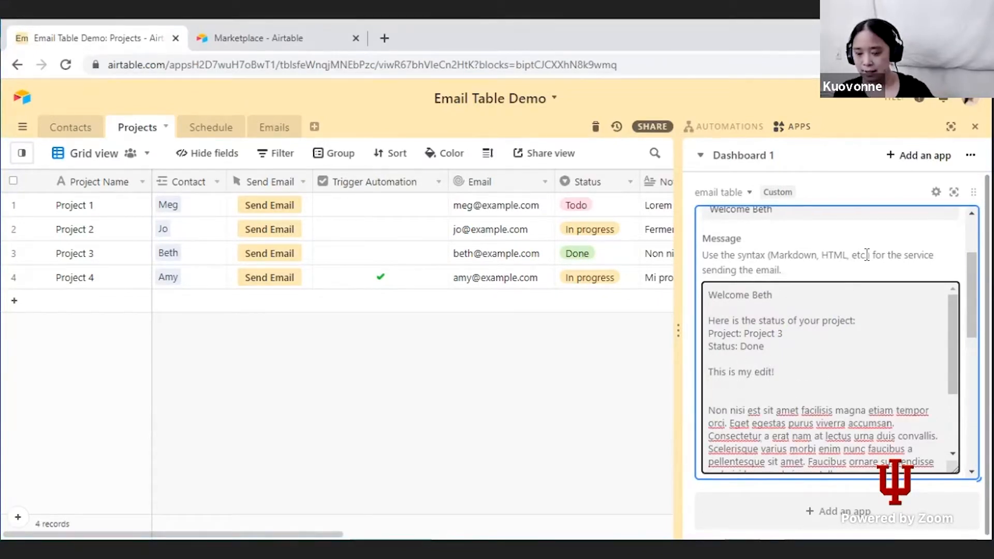
Create the email record from the merged Project 3 message and select its row in the Emails table
{"action": "scroll", "coordinate": [867, 255], "scroll_direction": "down", "scroll_amount": 5}
{"action": "scroll", "coordinate": [866, 254], "scroll_direction": "down", "scroll_amount": 2}
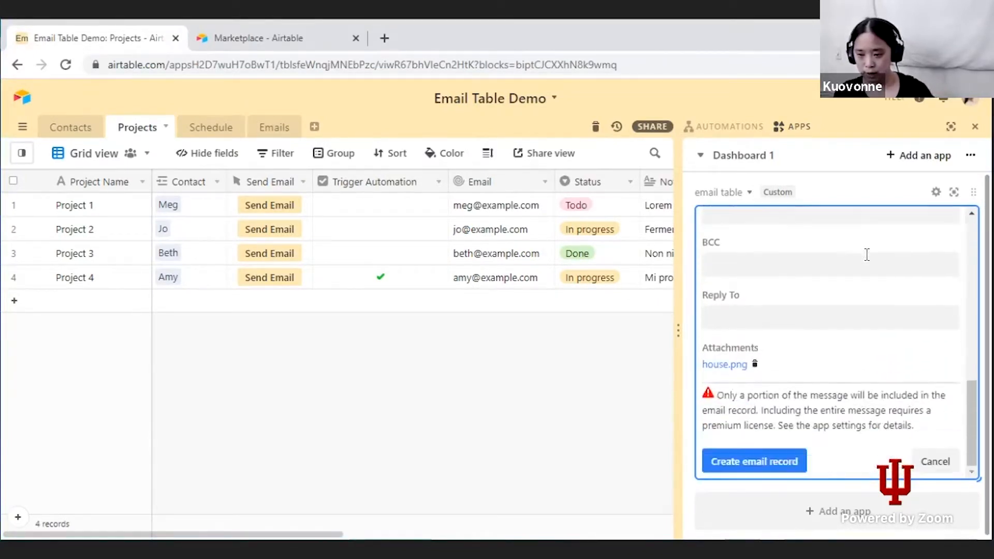
{"action": "scroll", "coordinate": [866, 255], "scroll_direction": "down", "scroll_amount": 1}
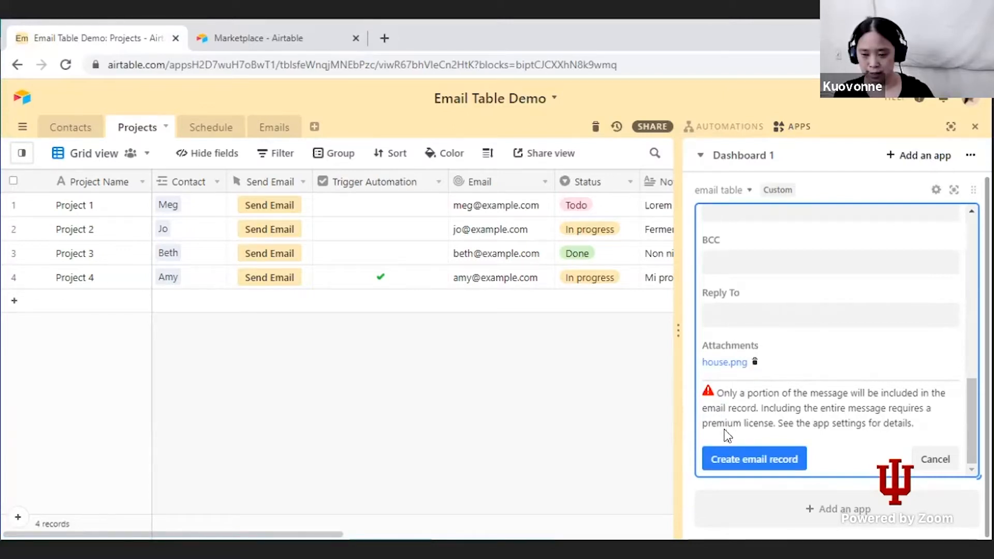
{"action": "left_click", "coordinate": [732, 461]}
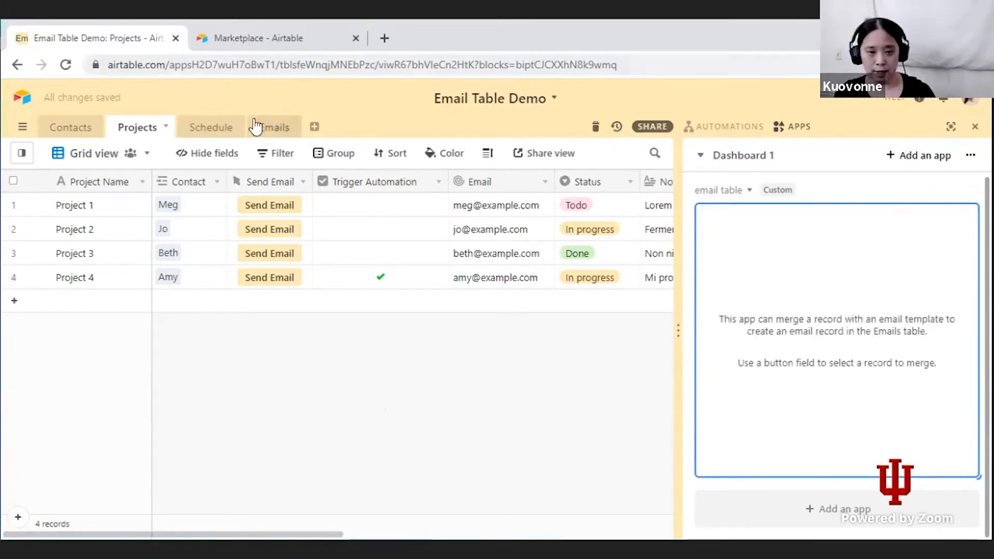
{"action": "left_click", "coordinate": [273, 131]}
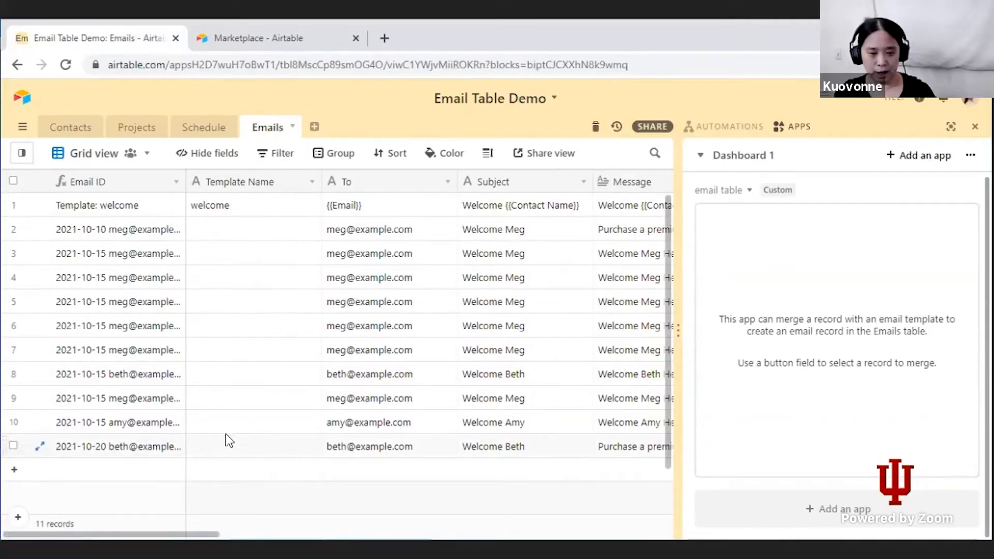
{"action": "left_click", "coordinate": [226, 449]}
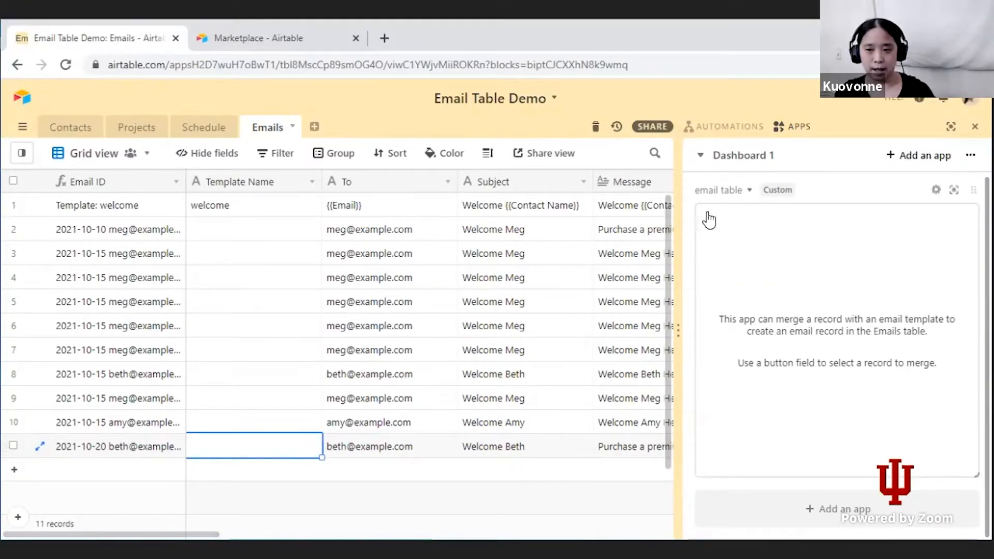
Look at the base's automations, then display the Emails table's Templates view at full width from its first fields
{"action": "left_click", "coordinate": [723, 131]}
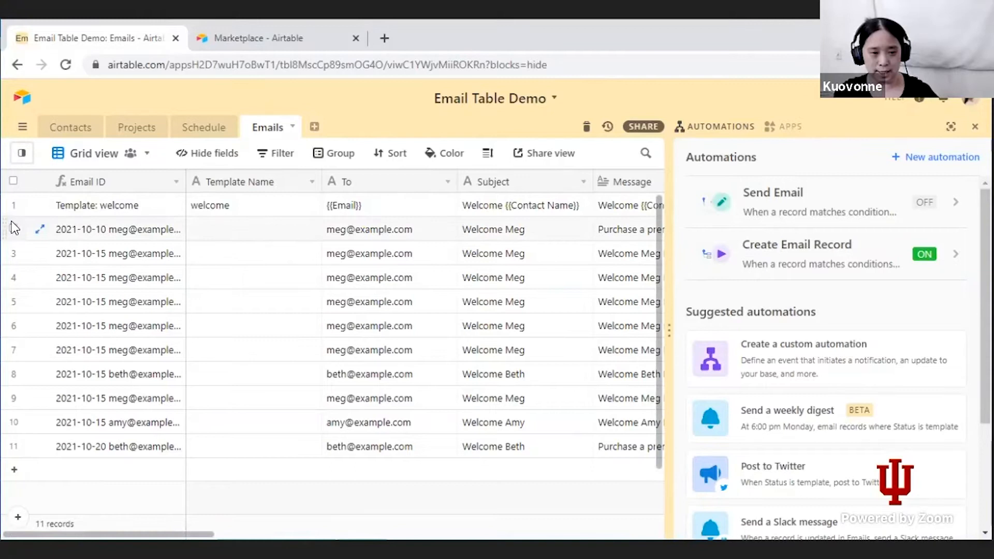
{"action": "left_click", "coordinate": [22, 155]}
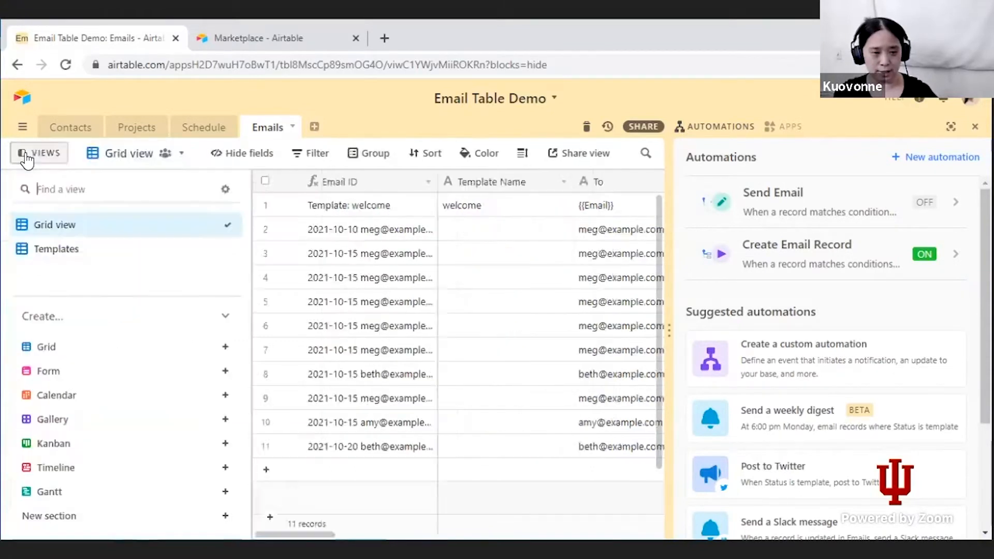
{"action": "left_click", "coordinate": [66, 253]}
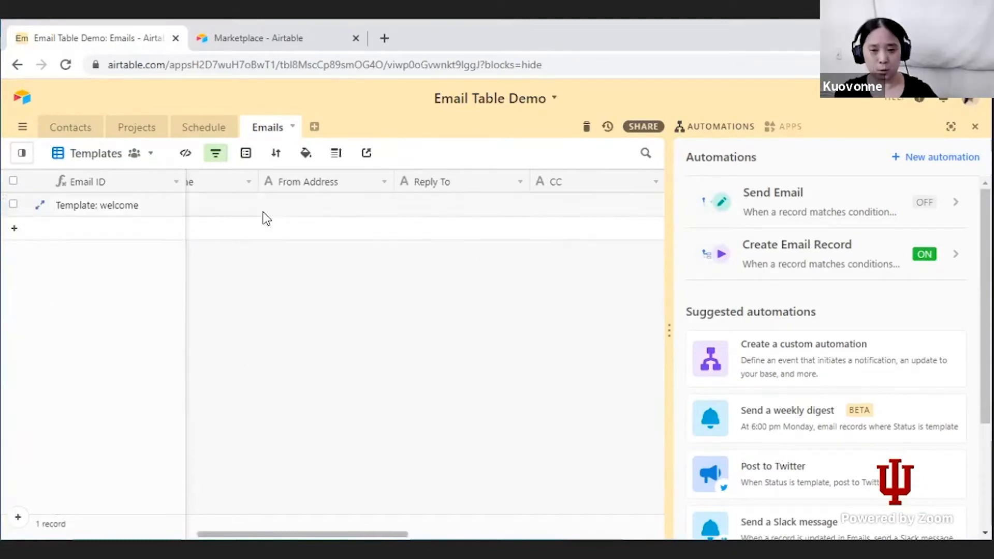
{"action": "left_click", "coordinate": [975, 127]}
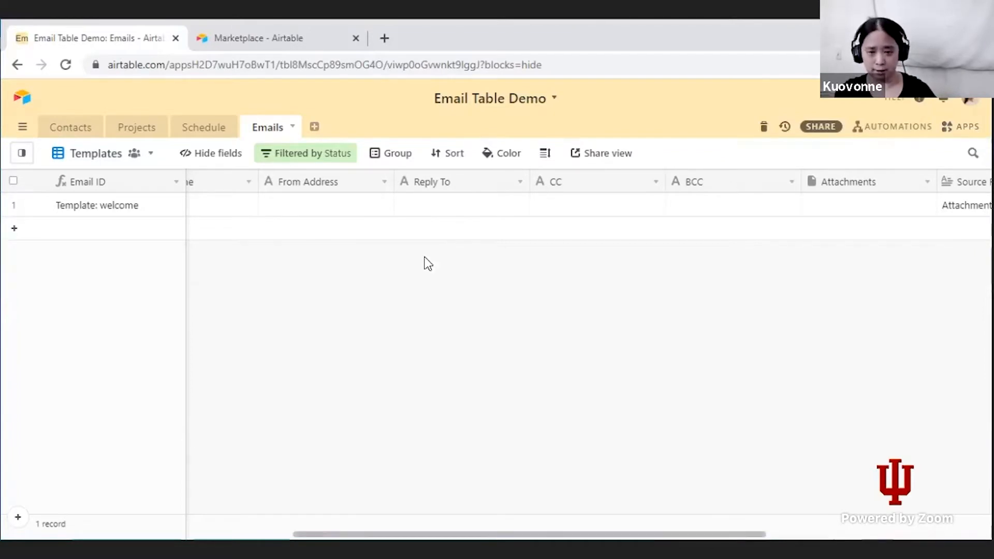
{"action": "scroll", "coordinate": [237, 215], "scroll_direction": "left", "scroll_amount": 10}
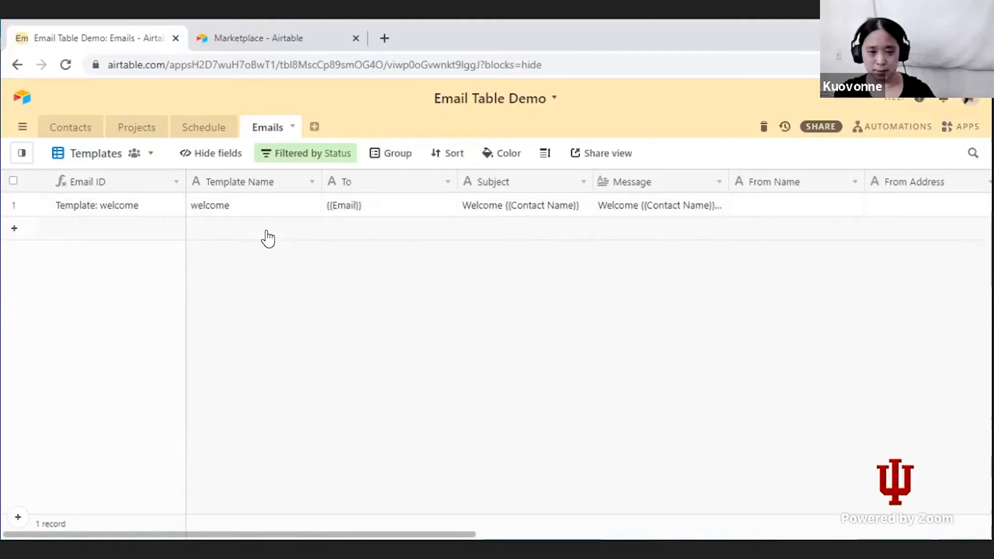
Add a new record to the Templates view and name the template "Template 2"
{"action": "left_click", "coordinate": [253, 228]}
{"action": "left_click", "coordinate": [241, 212]}
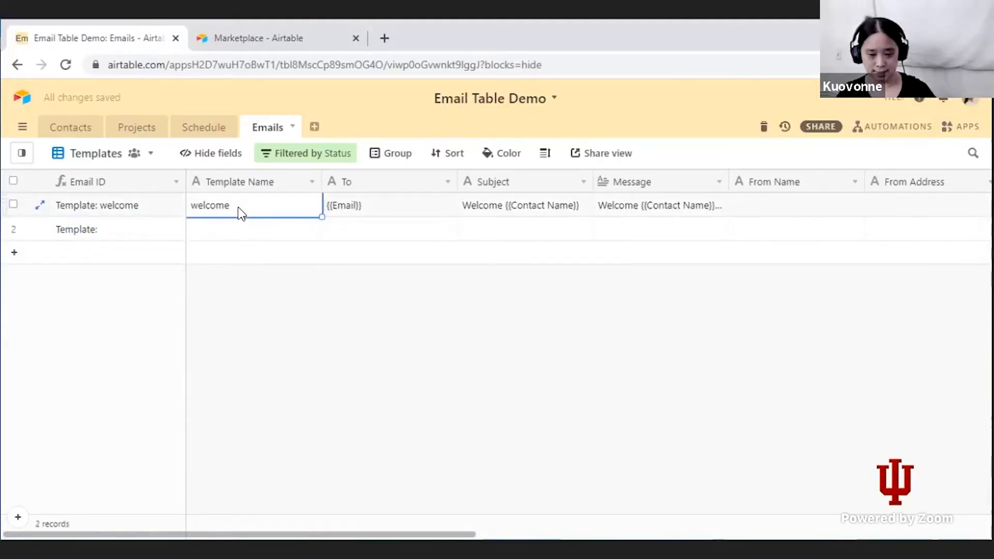
{"action": "key", "text": "Down"}
{"action": "type", "text": "Temp"}
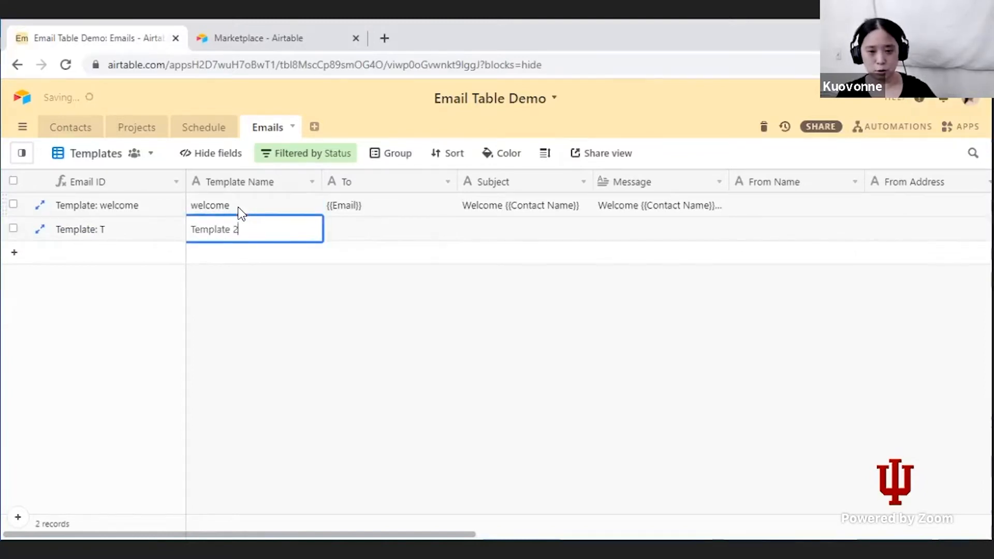
Copy the recipient {{Email}} and the subject "Welcome {{Contact Name}}" from the welcome template into Template 2
{"action": "left_click", "coordinate": [375, 211]}
{"action": "key", "text": "ctrl+c"}
{"action": "left_click", "coordinate": [383, 228]}
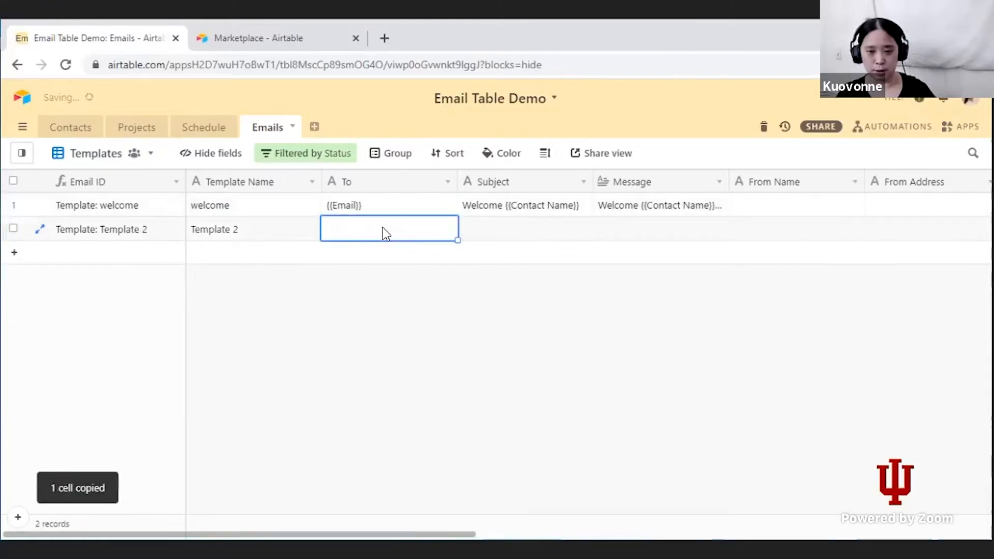
{"action": "key", "text": "ctrl+v"}
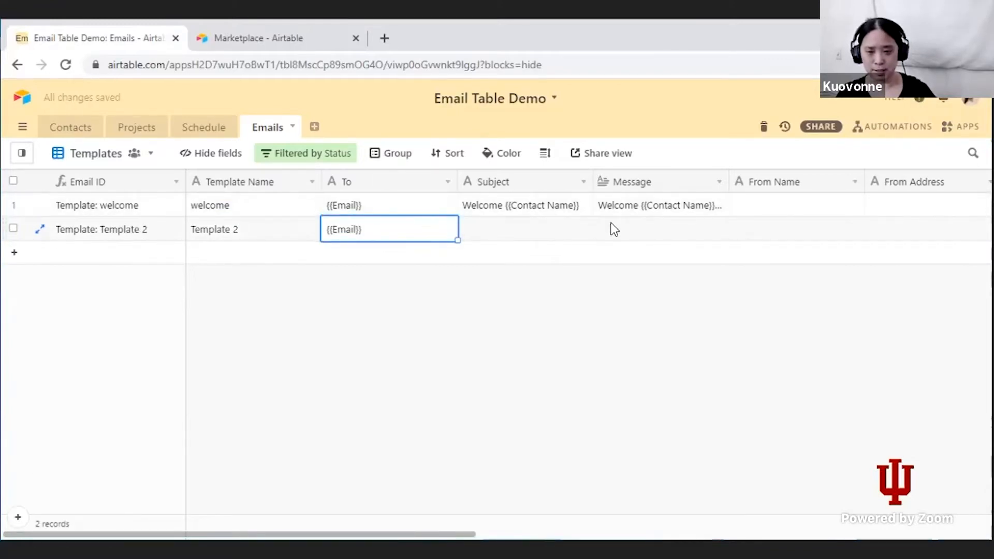
{"action": "left_click", "coordinate": [543, 207]}
{"action": "key", "text": "ctrl+c"}
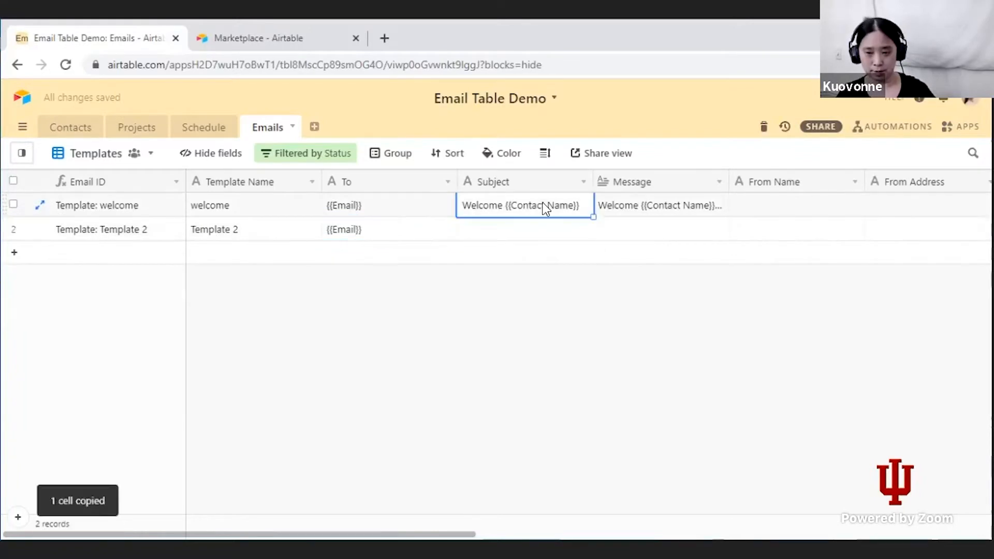
{"action": "key", "text": "Down"}
{"action": "key", "text": "ctrl+v"}
Expand the welcome template's message, examine its field placeholders such as {{Contact Name}} and {{Status}}, and close it
{"action": "left_click", "coordinate": [648, 236]}
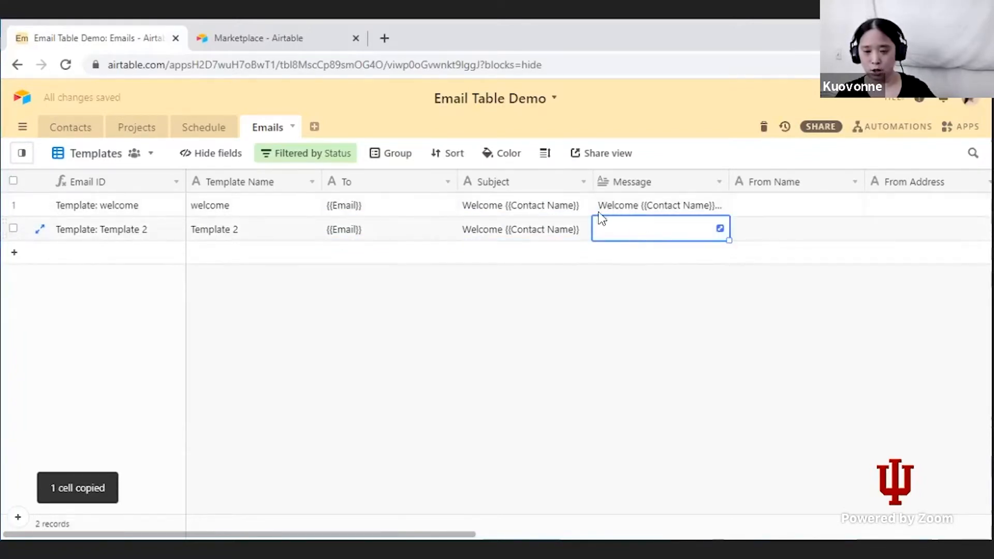
{"action": "left_click", "coordinate": [711, 204]}
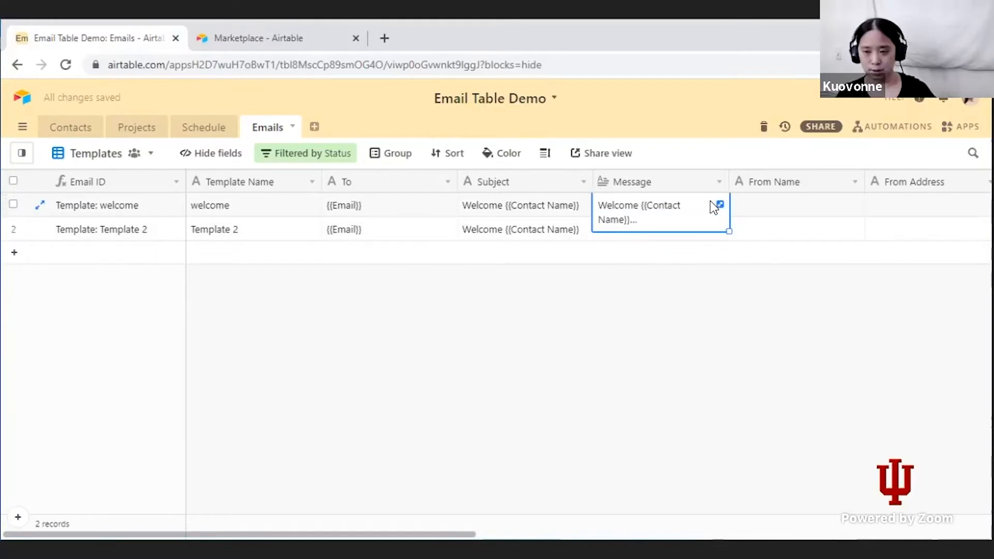
{"action": "left_click", "coordinate": [719, 205]}
{"action": "left_click", "coordinate": [282, 193]}
{"action": "left_click_drag", "start_coordinate": [320, 193], "coordinate": [378, 195]}
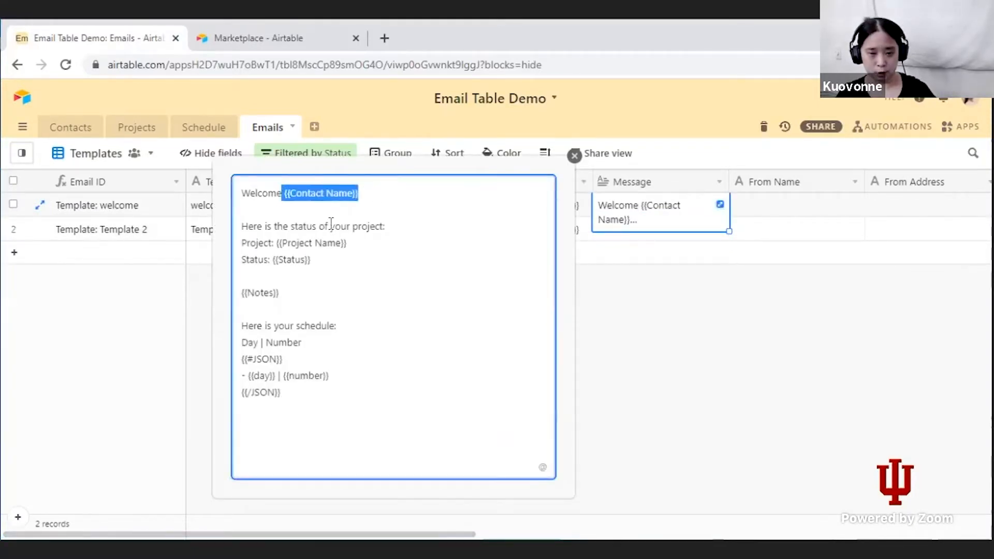
{"action": "left_click", "coordinate": [268, 256]}
{"action": "left_click_drag", "start_coordinate": [273, 260], "coordinate": [344, 264]}
{"action": "left_click", "coordinate": [344, 264]}
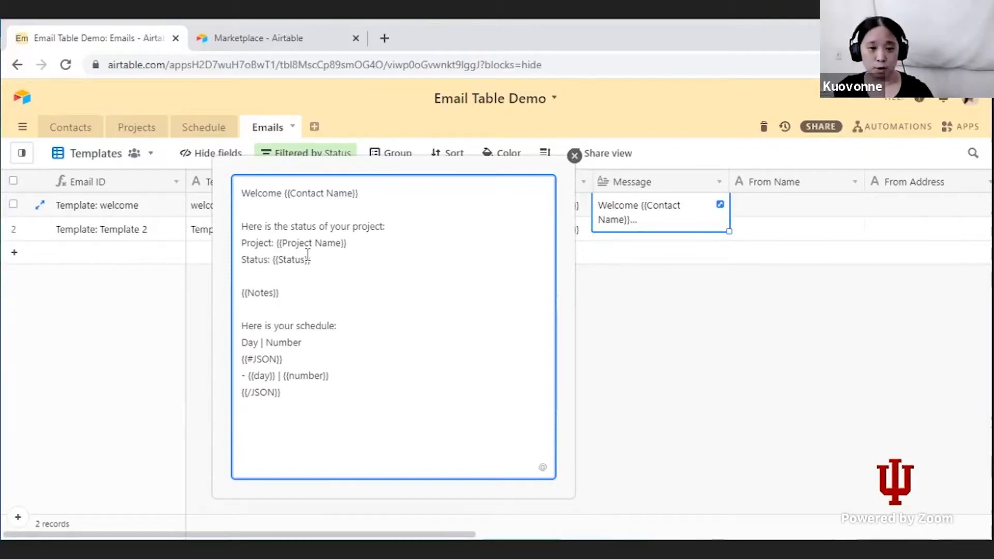
{"action": "left_click", "coordinate": [574, 156]}
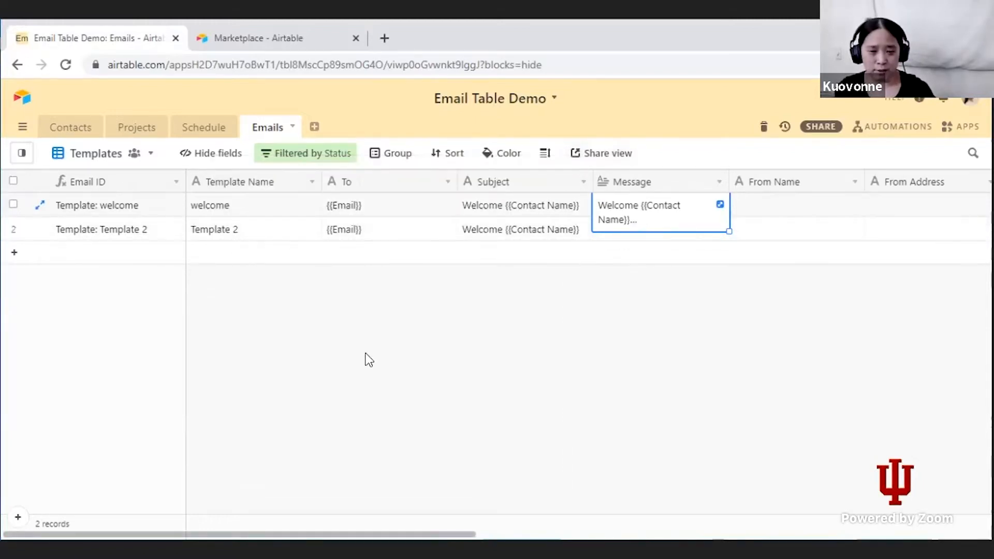
Examine the templates' remaining fields, including the welcome template's source fields for attachments and JSON
{"action": "left_click", "coordinate": [521, 232]}
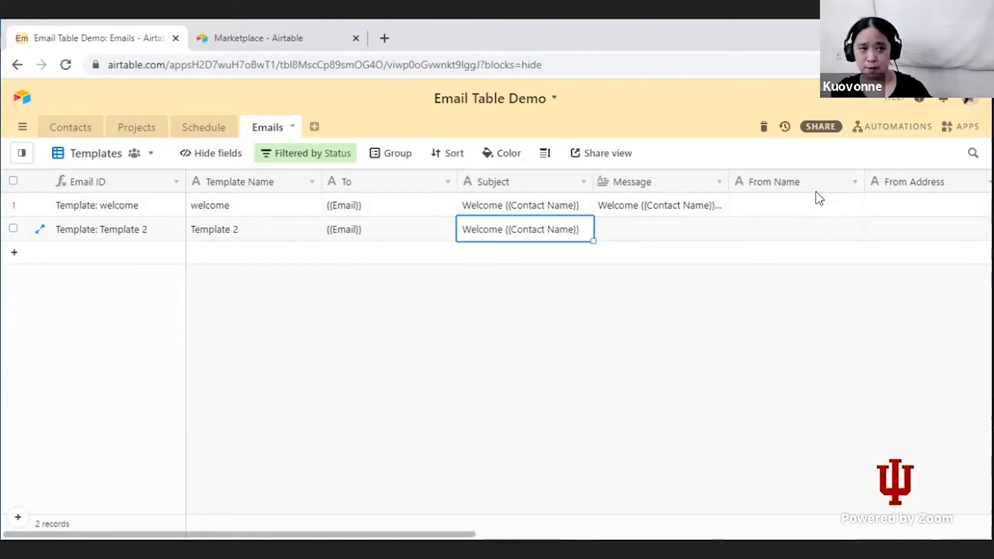
{"action": "scroll", "coordinate": [838, 215], "scroll_direction": "right", "scroll_amount": 3}
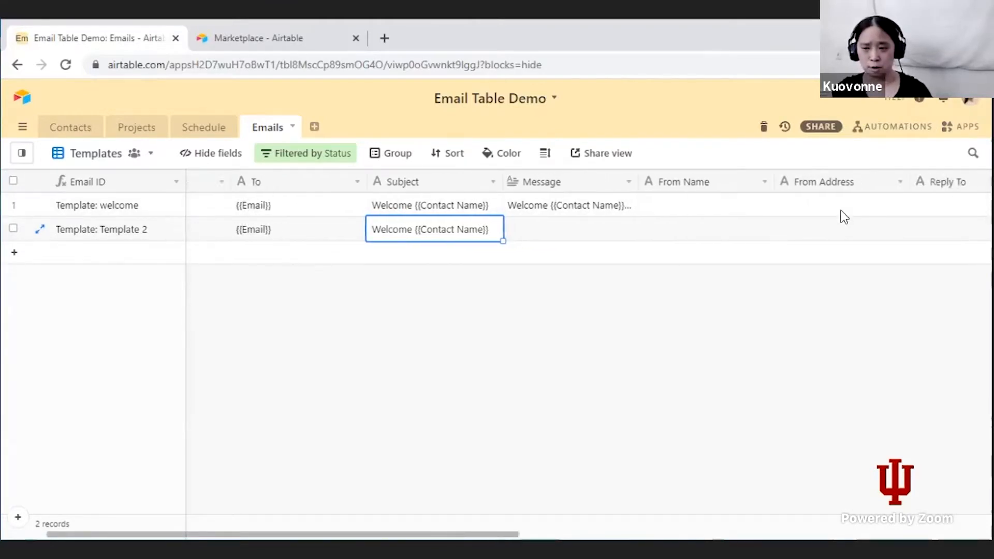
{"action": "scroll", "coordinate": [844, 216], "scroll_direction": "right", "scroll_amount": 10}
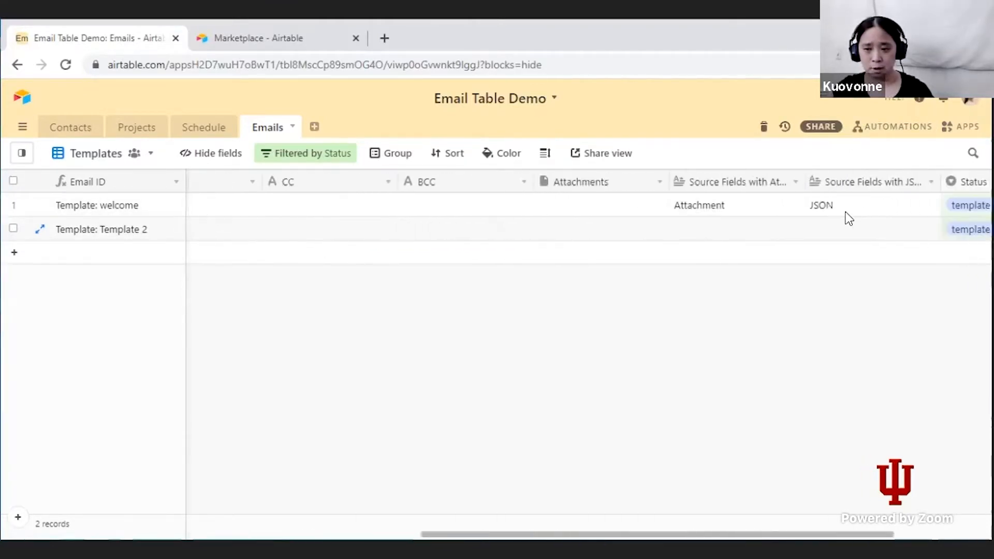
{"action": "scroll", "coordinate": [846, 217], "scroll_direction": "right", "scroll_amount": 2}
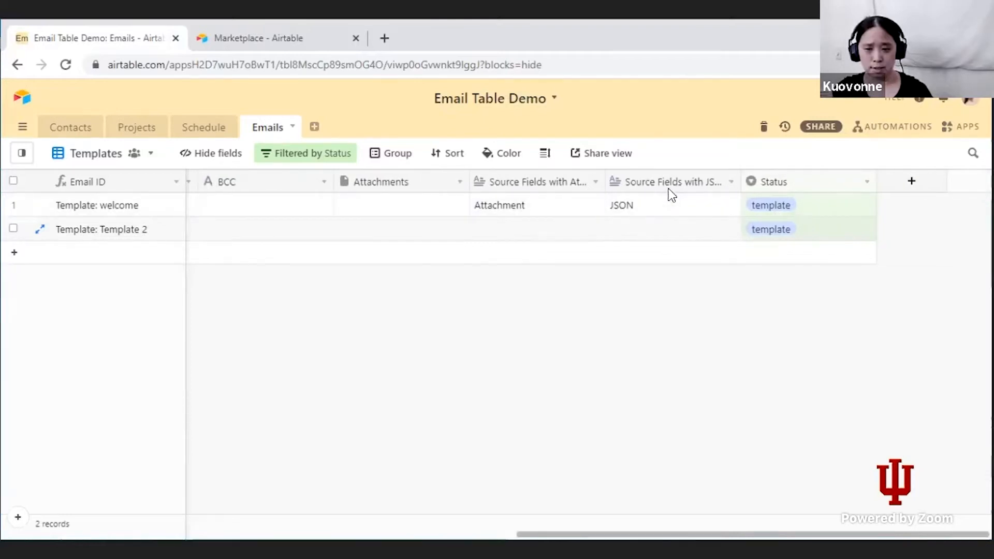
{"action": "left_click", "coordinate": [533, 210]}
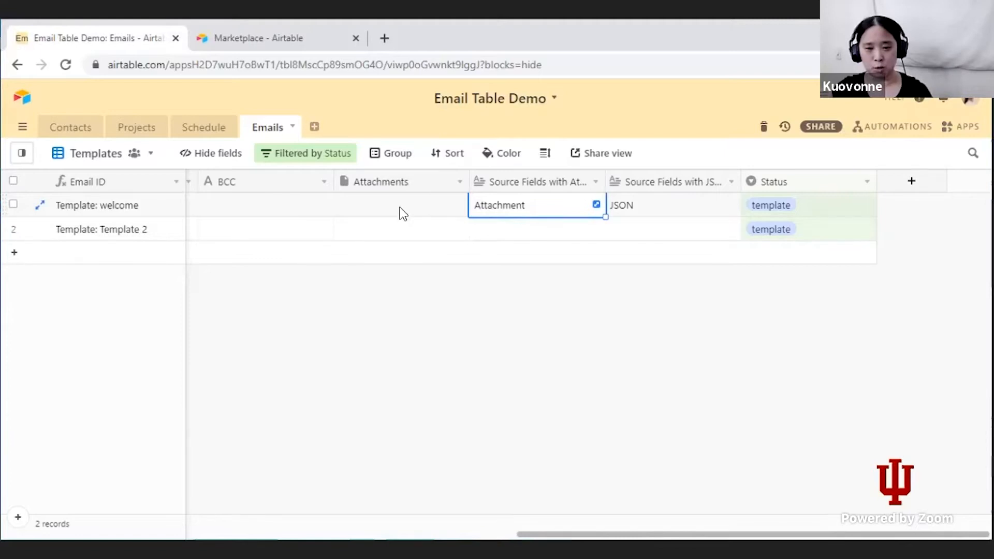
{"action": "left_click", "coordinate": [688, 208]}
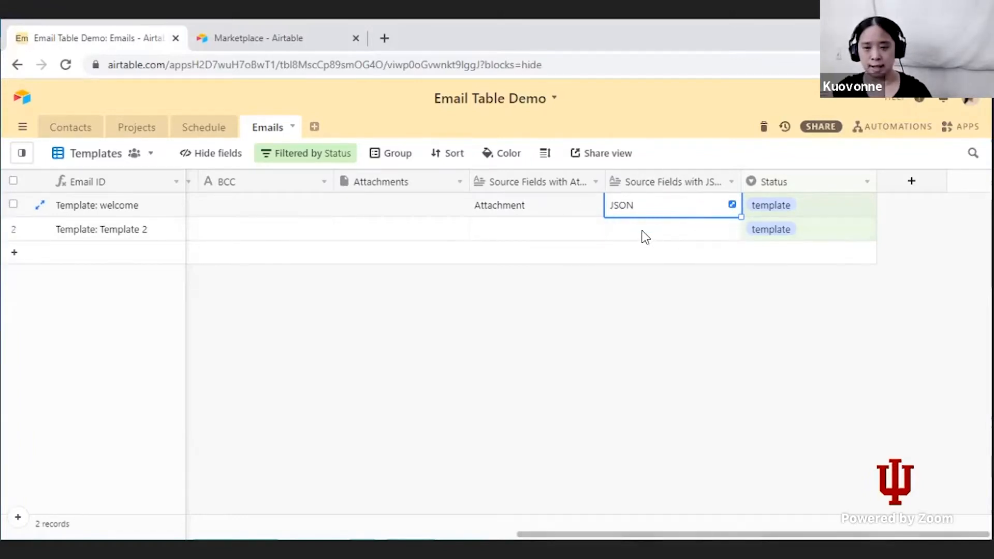
Start an email for Project 2 from the Projects table and review its merged recipient, subject, message and remaining fields
{"action": "scroll", "coordinate": [644, 204], "scroll_direction": "left", "scroll_amount": 10}
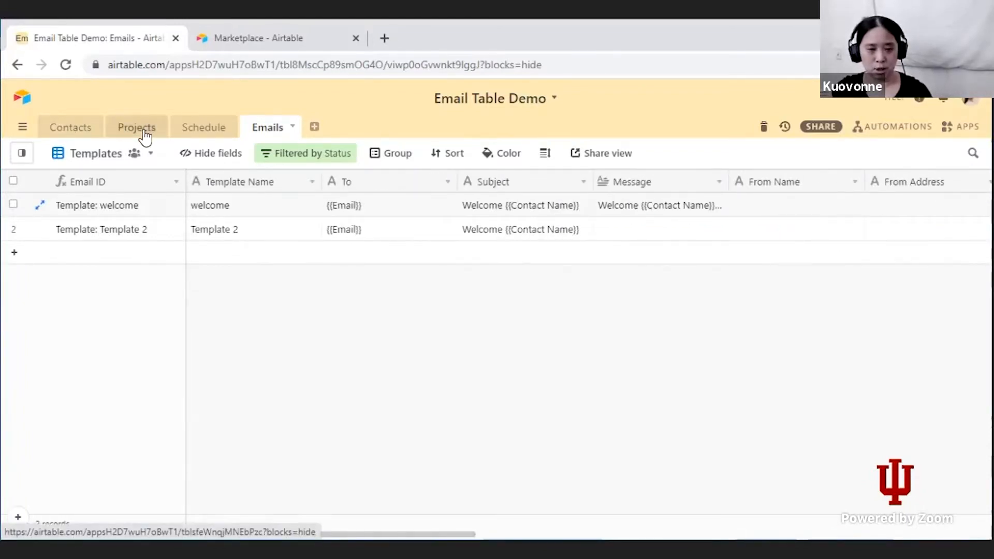
{"action": "left_click", "coordinate": [146, 138]}
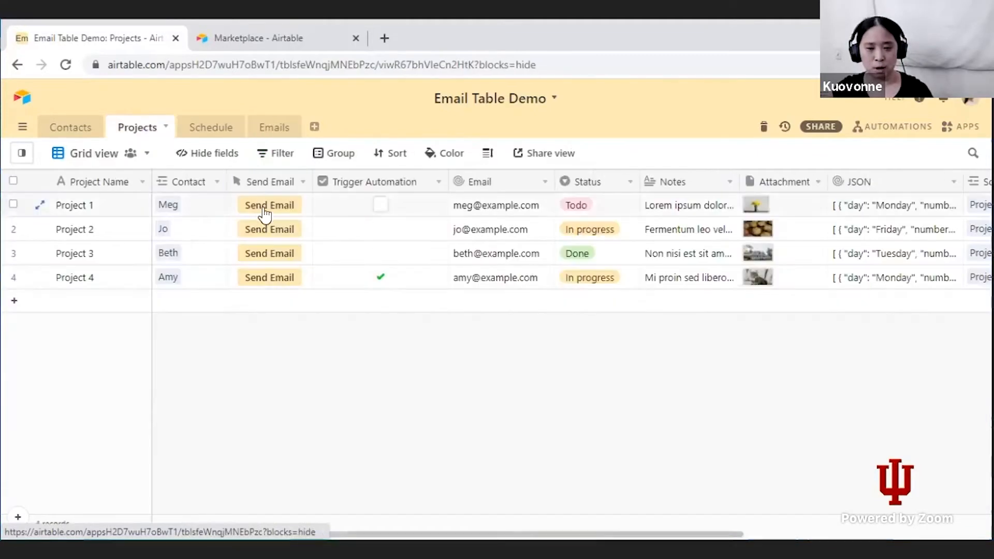
{"action": "left_click", "coordinate": [261, 232]}
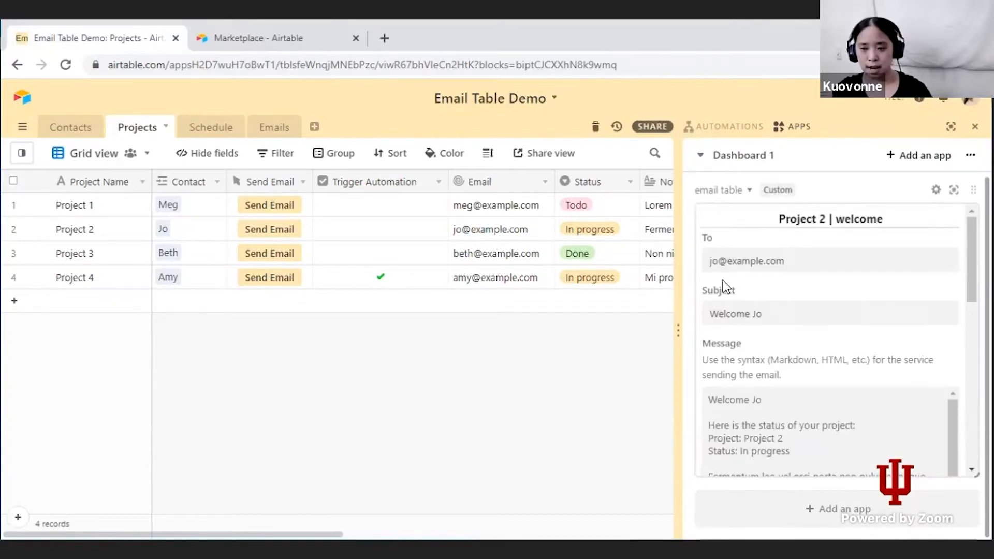
{"action": "left_click", "coordinate": [779, 318]}
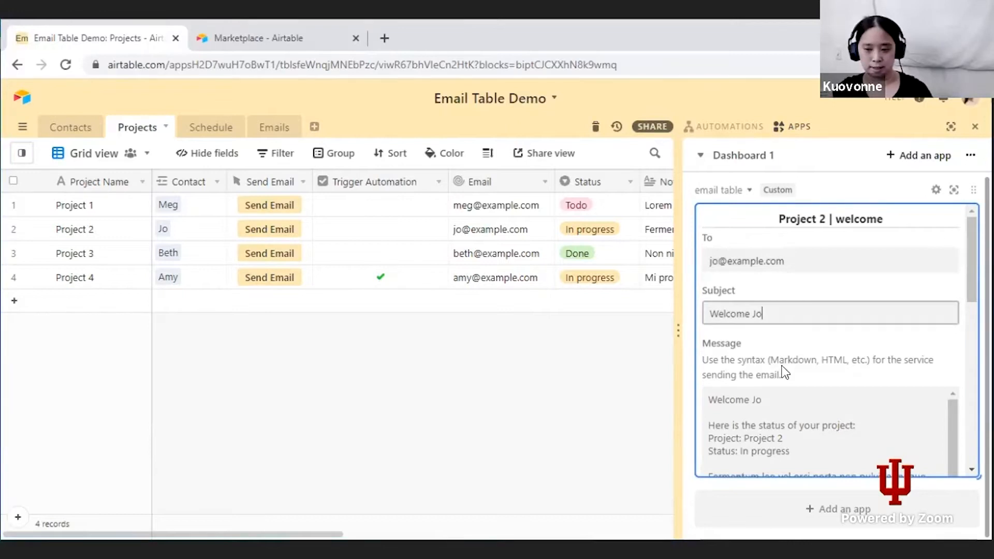
{"action": "scroll", "coordinate": [792, 399], "scroll_direction": "down", "scroll_amount": 2}
{"action": "left_click", "coordinate": [793, 415]}
{"action": "scroll", "coordinate": [812, 359], "scroll_direction": "down", "scroll_amount": 10}
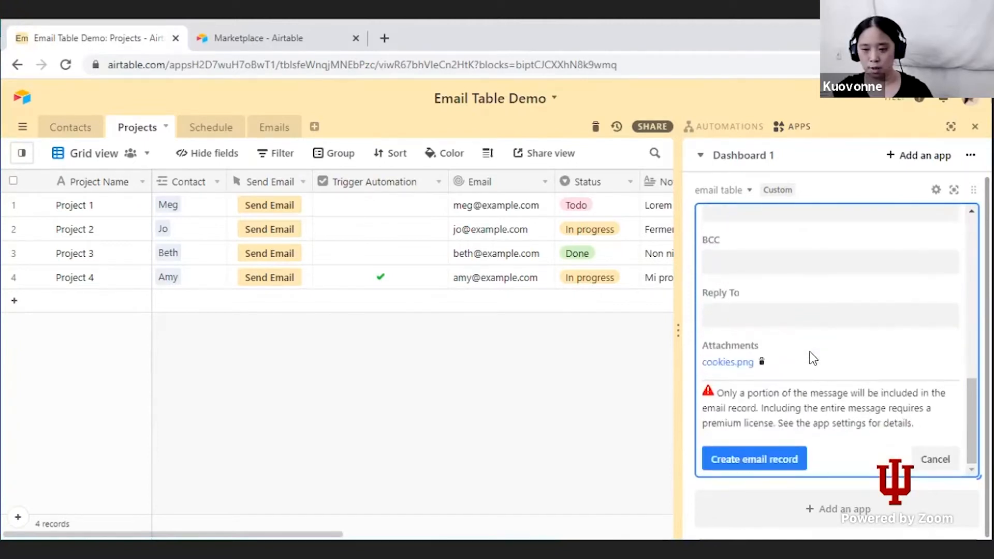
Preview the cookies.png attachment, remove it from the Project 2 email, and create the email record
{"action": "left_click", "coordinate": [731, 364]}
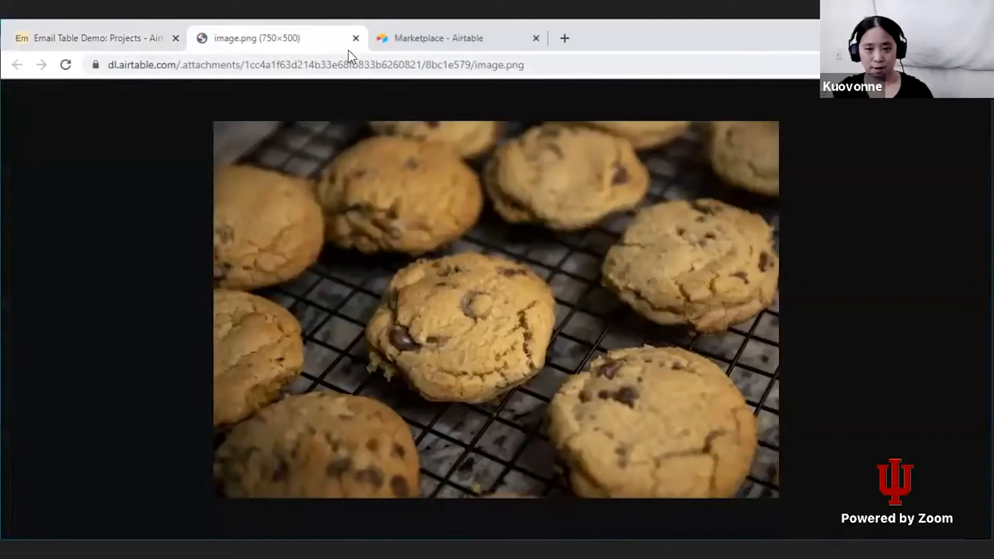
{"action": "left_click", "coordinate": [356, 38]}
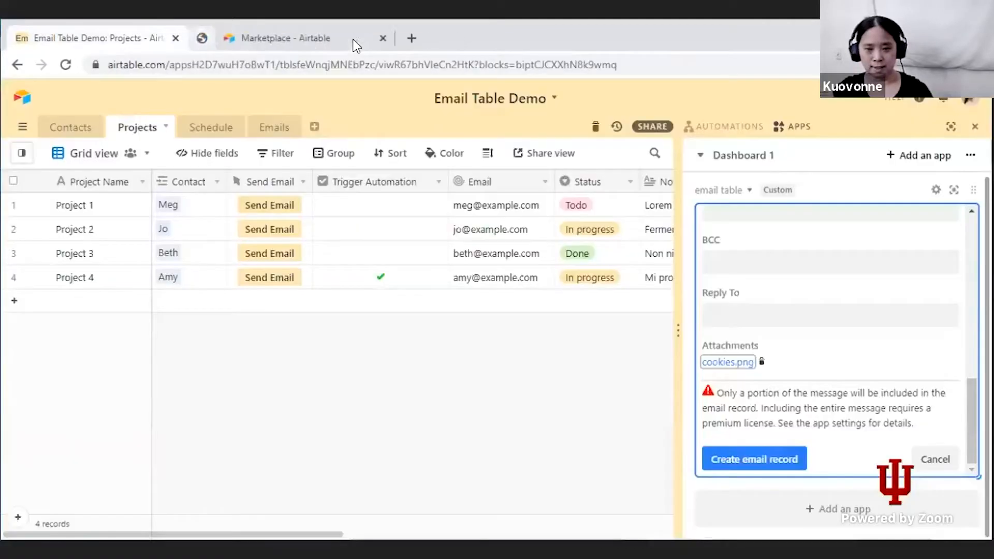
{"action": "left_click", "coordinate": [761, 362]}
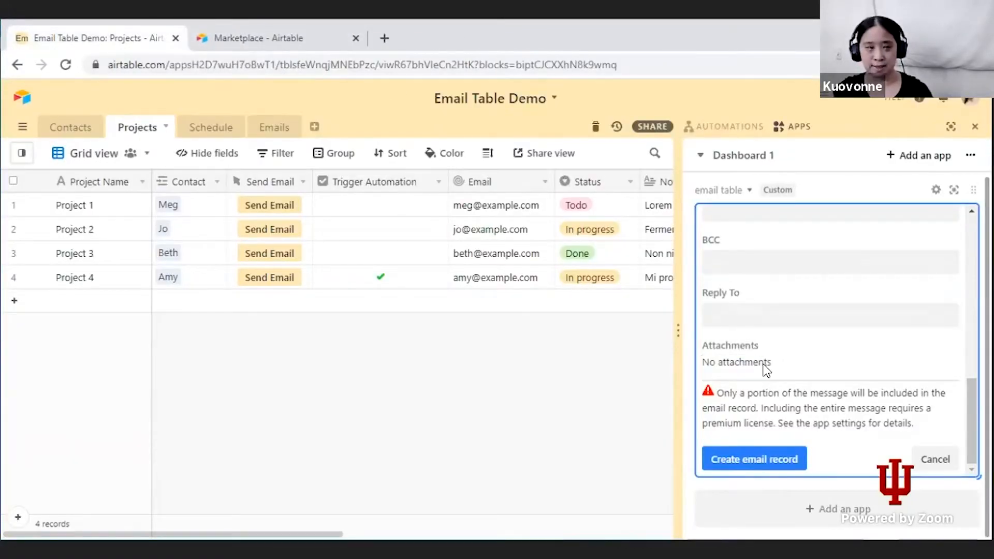
{"action": "left_click", "coordinate": [748, 466]}
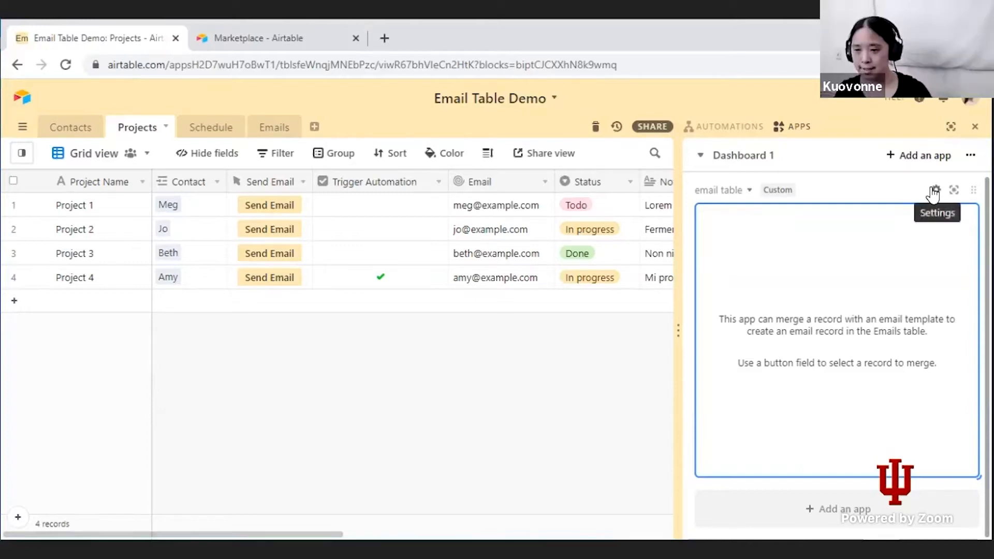
Examine the email table app's settings for its license and for the Emails table, Templates view and field mappings
{"action": "left_click", "coordinate": [933, 192]}
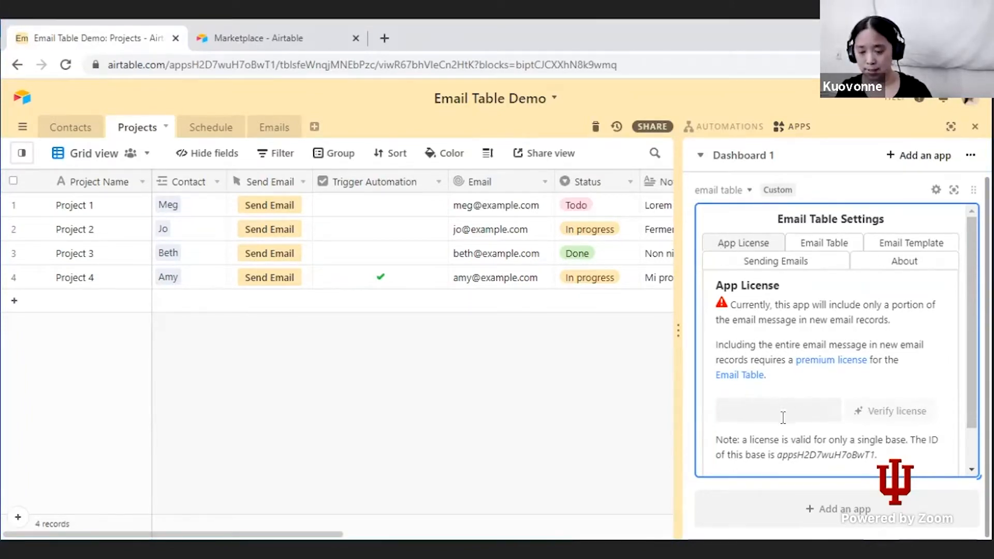
{"action": "left_click", "coordinate": [828, 243]}
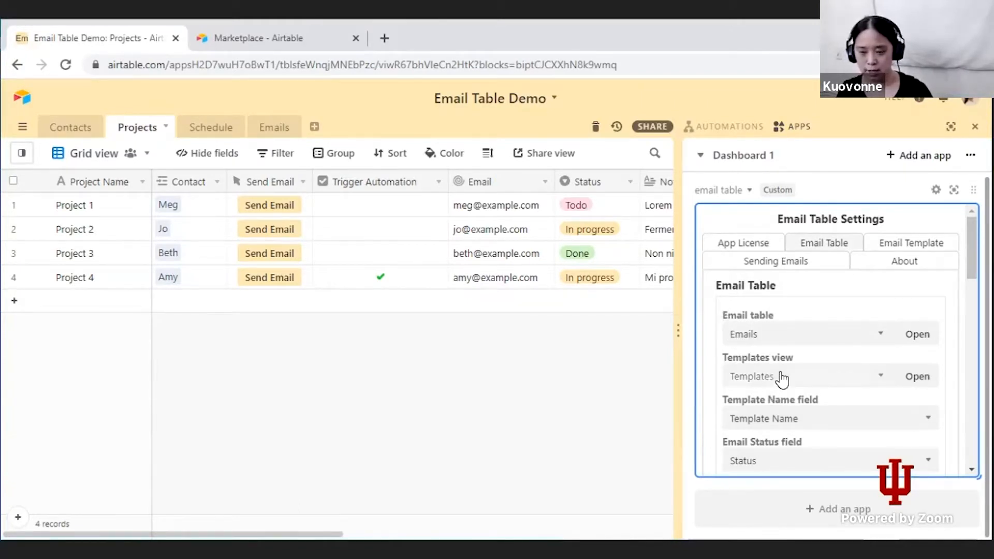
{"action": "scroll", "coordinate": [784, 422], "scroll_direction": "down", "scroll_amount": 3}
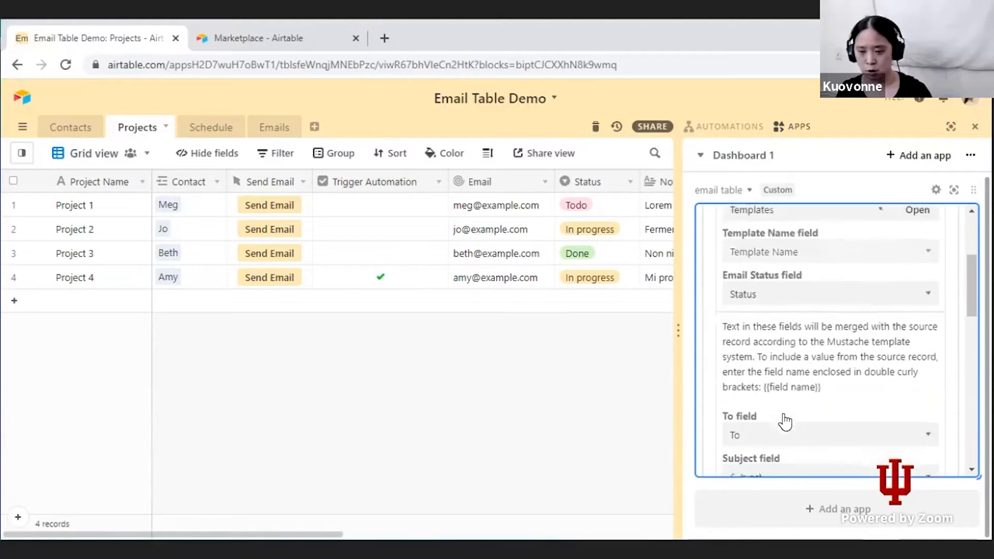
{"action": "scroll", "coordinate": [784, 422], "scroll_direction": "down", "scroll_amount": 7}
{"action": "scroll", "coordinate": [783, 422], "scroll_direction": "up", "scroll_amount": 3}
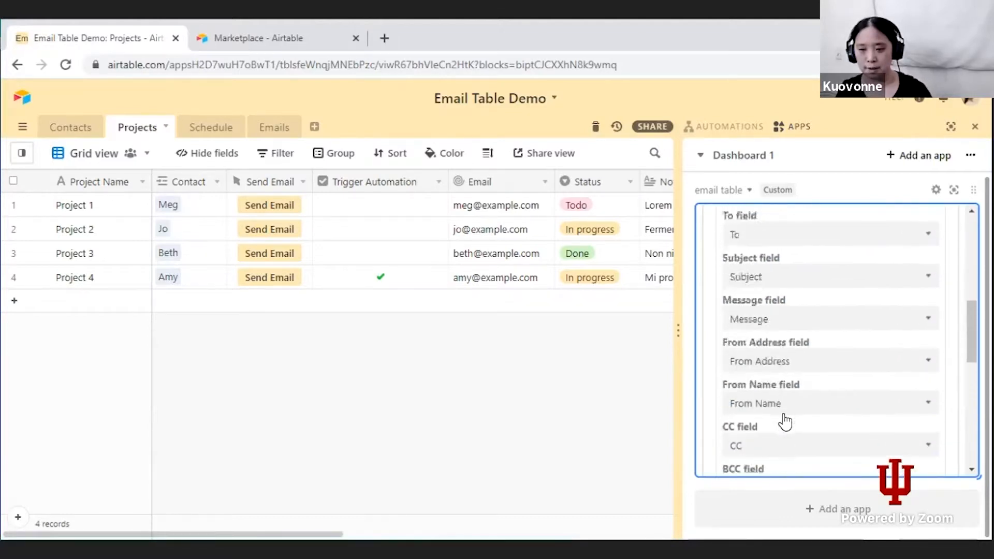
{"action": "scroll", "coordinate": [784, 421], "scroll_direction": "up", "scroll_amount": 5}
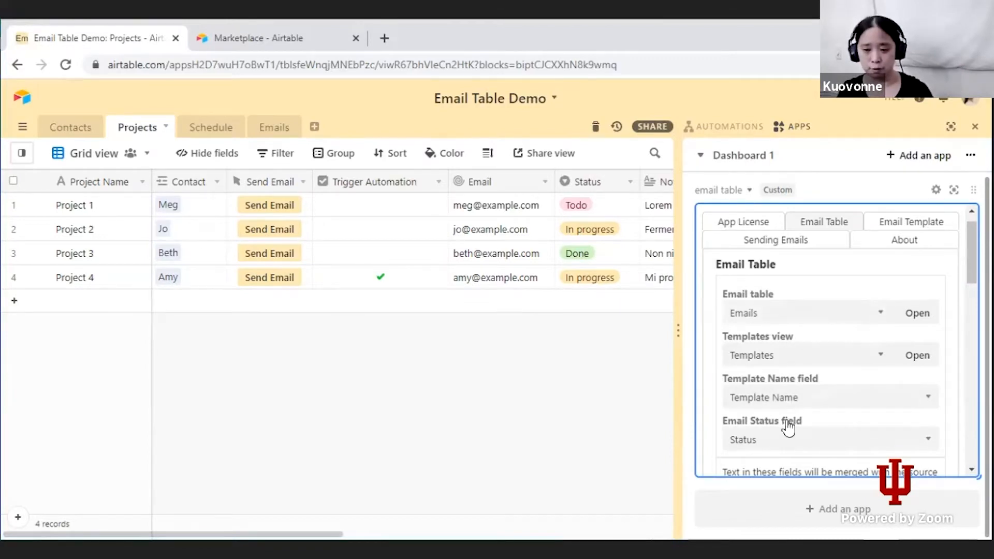
{"action": "scroll", "coordinate": [789, 455], "scroll_direction": "down", "scroll_amount": 3}
{"action": "scroll", "coordinate": [788, 455], "scroll_direction": "up", "scroll_amount": 3}
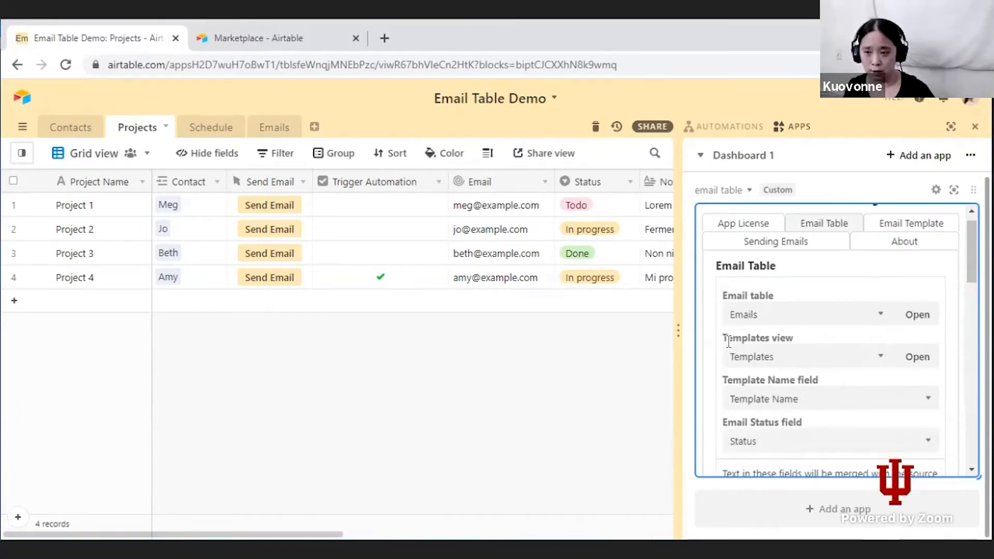
Examine the email template settings for status, editing and source record linking, and read the guidance on sending emails
{"action": "left_click", "coordinate": [901, 225]}
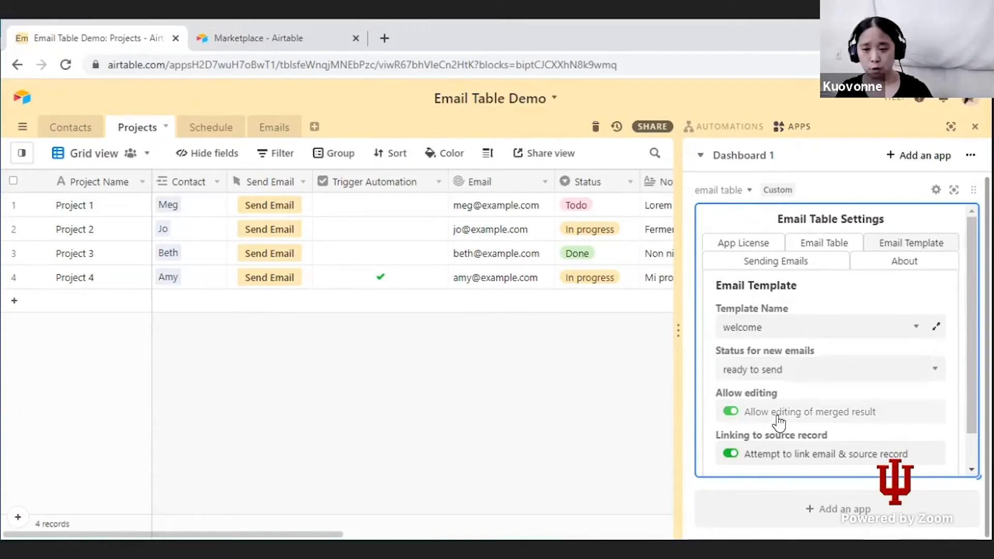
{"action": "scroll", "coordinate": [777, 421], "scroll_direction": "down", "scroll_amount": 1}
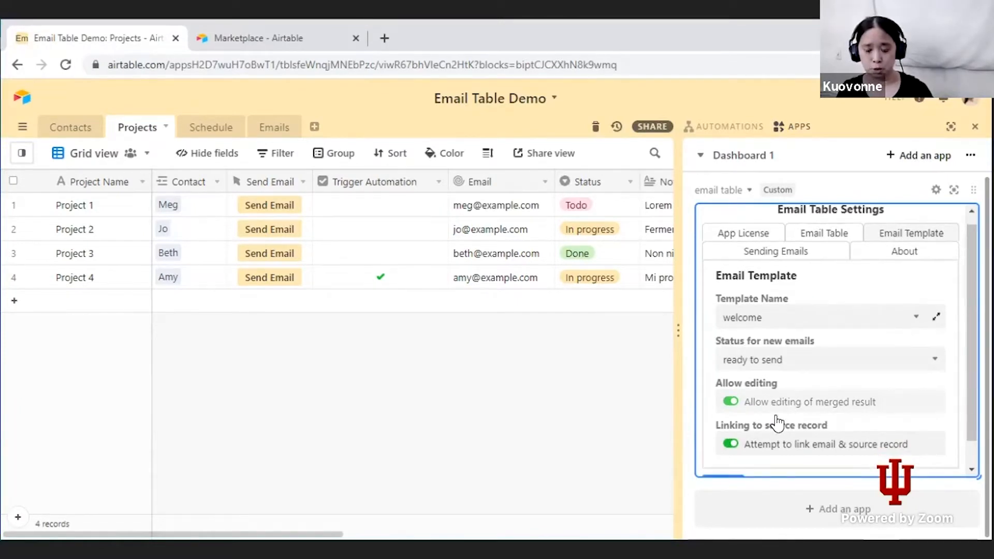
{"action": "scroll", "coordinate": [777, 422], "scroll_direction": "down", "scroll_amount": 3}
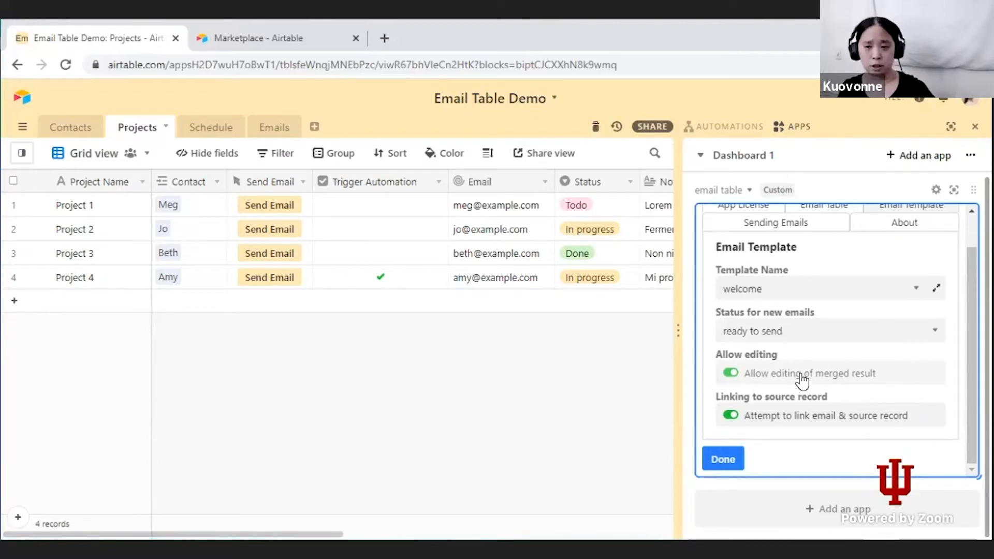
{"action": "scroll", "coordinate": [813, 309], "scroll_direction": "up", "scroll_amount": 2}
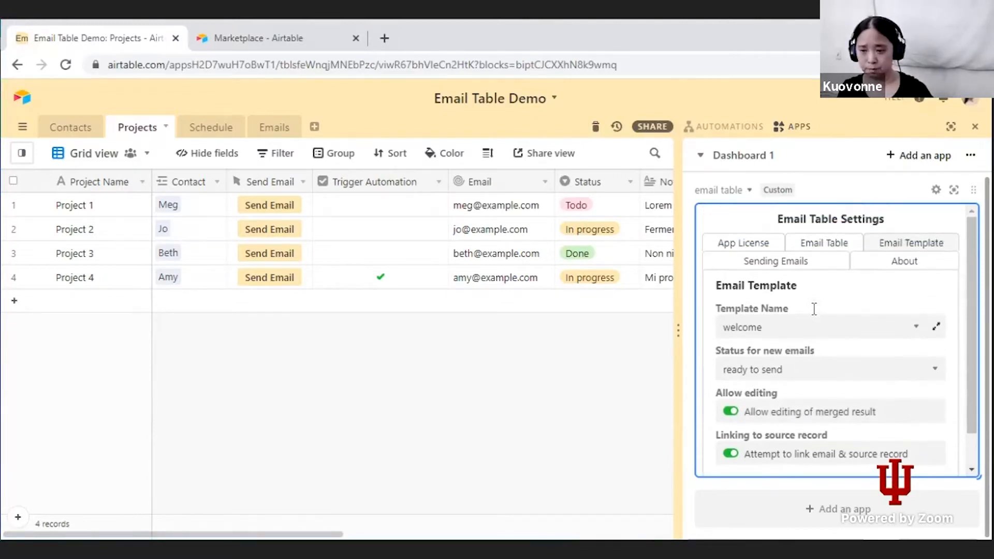
{"action": "left_click", "coordinate": [787, 263]}
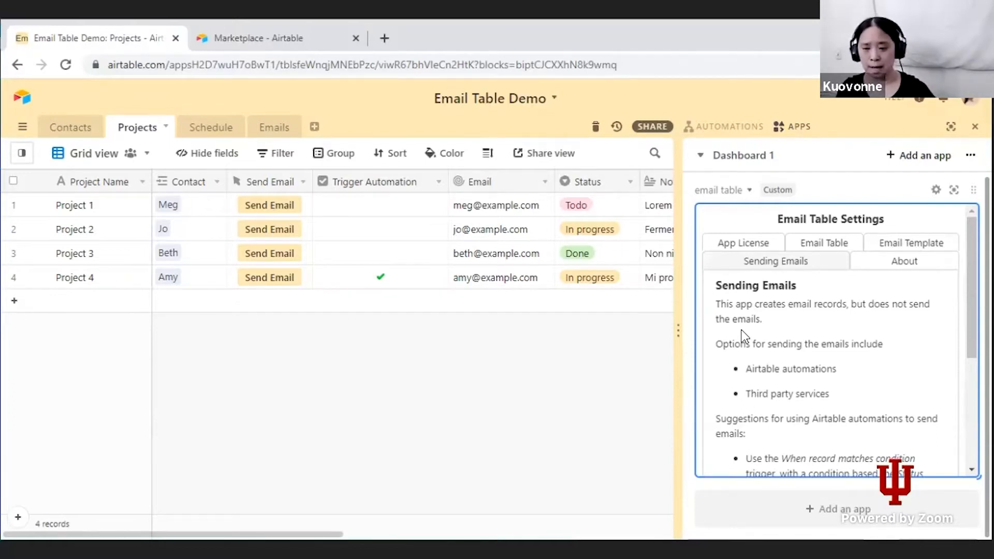
{"action": "scroll", "coordinate": [783, 372], "scroll_direction": "down", "scroll_amount": 1}
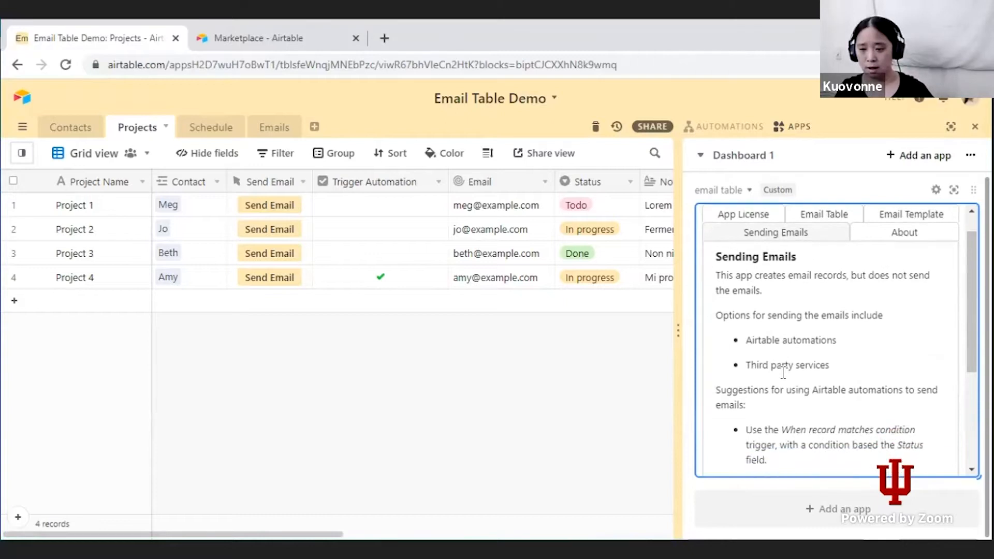
{"action": "scroll", "coordinate": [782, 371], "scroll_direction": "down", "scroll_amount": 1}
{"action": "scroll", "coordinate": [828, 279], "scroll_direction": "up", "scroll_amount": 2}
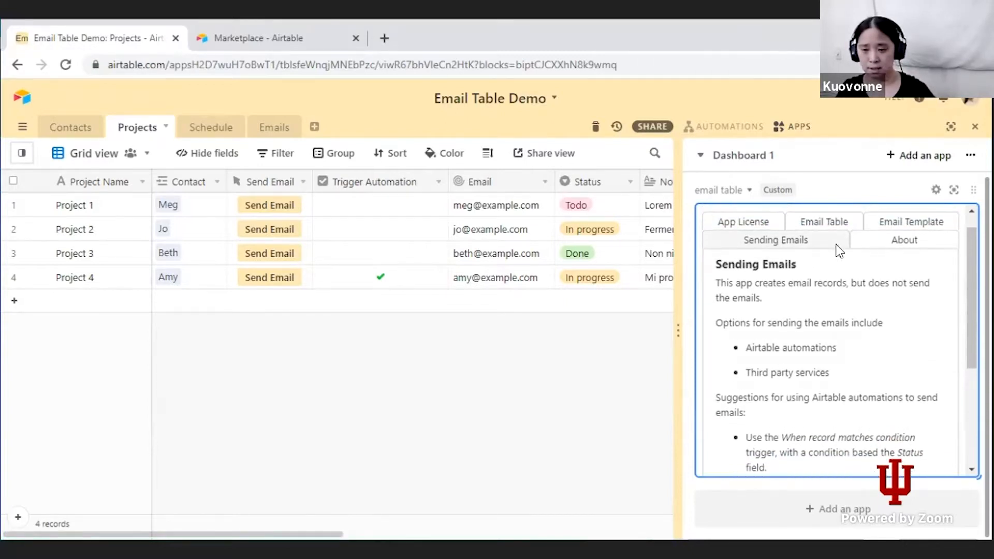
Review the app's About information and license details, and return to the guidance on sending emails
{"action": "left_click", "coordinate": [898, 245]}
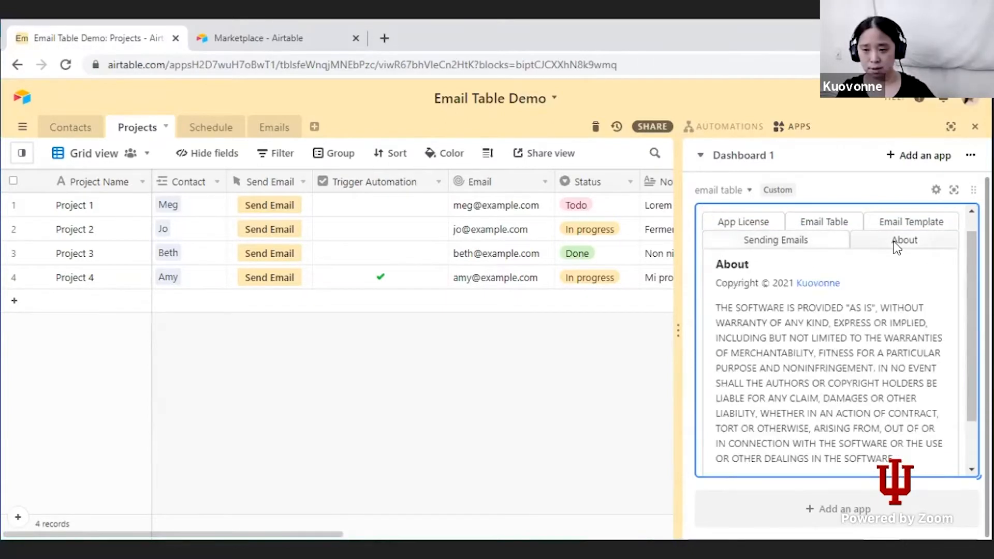
{"action": "left_click", "coordinate": [766, 244]}
{"action": "left_click", "coordinate": [723, 228]}
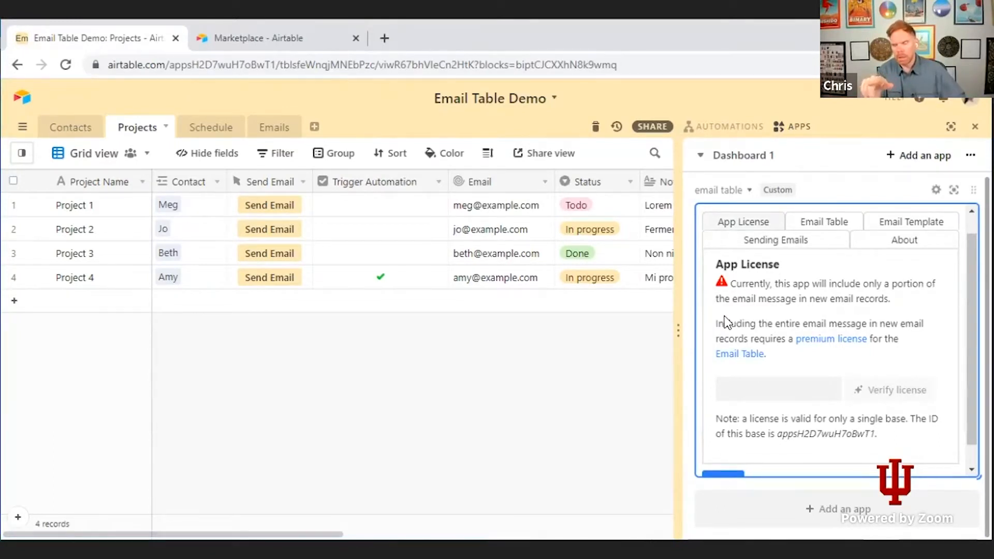
{"action": "left_click", "coordinate": [876, 242]}
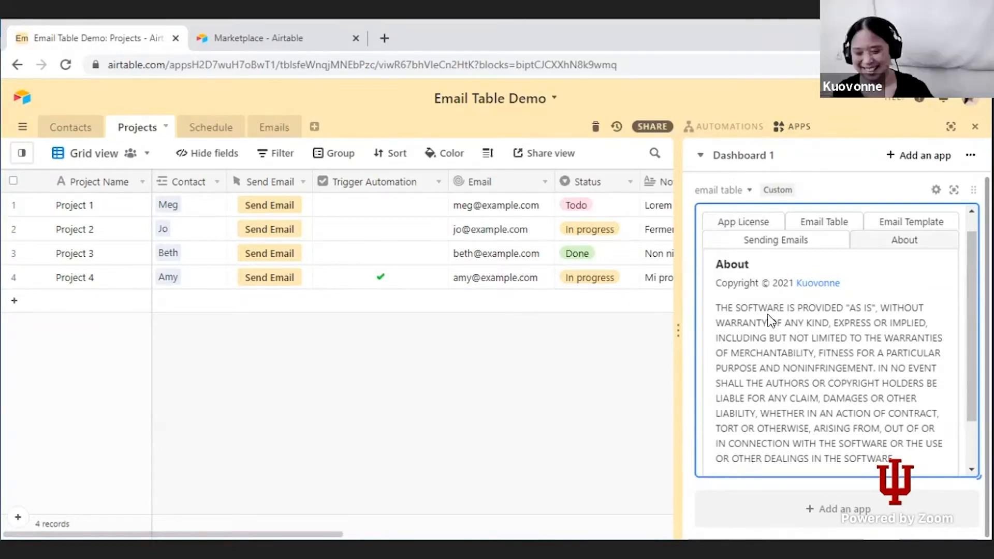
{"action": "scroll", "coordinate": [770, 319], "scroll_direction": "down", "scroll_amount": 1}
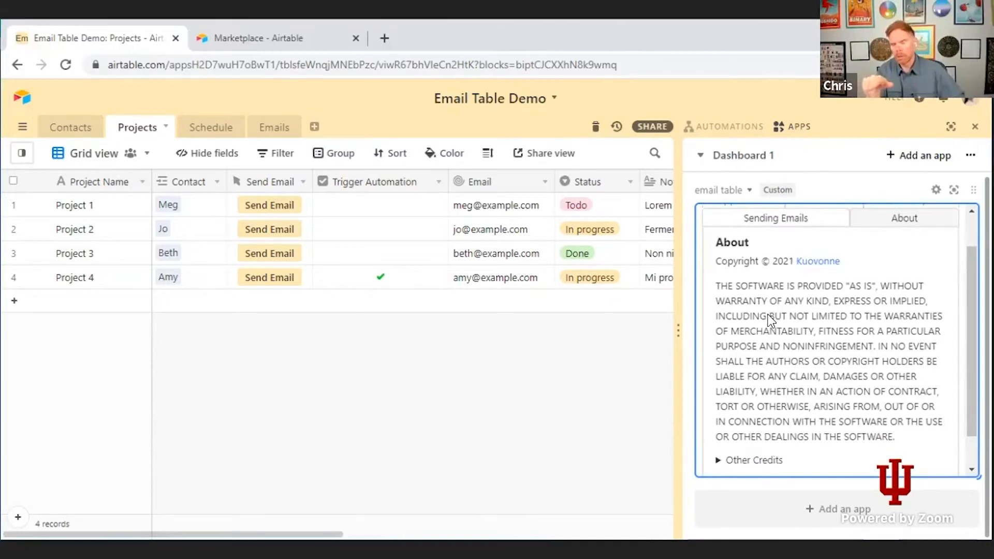
{"action": "scroll", "coordinate": [770, 320], "scroll_direction": "up", "scroll_amount": 2}
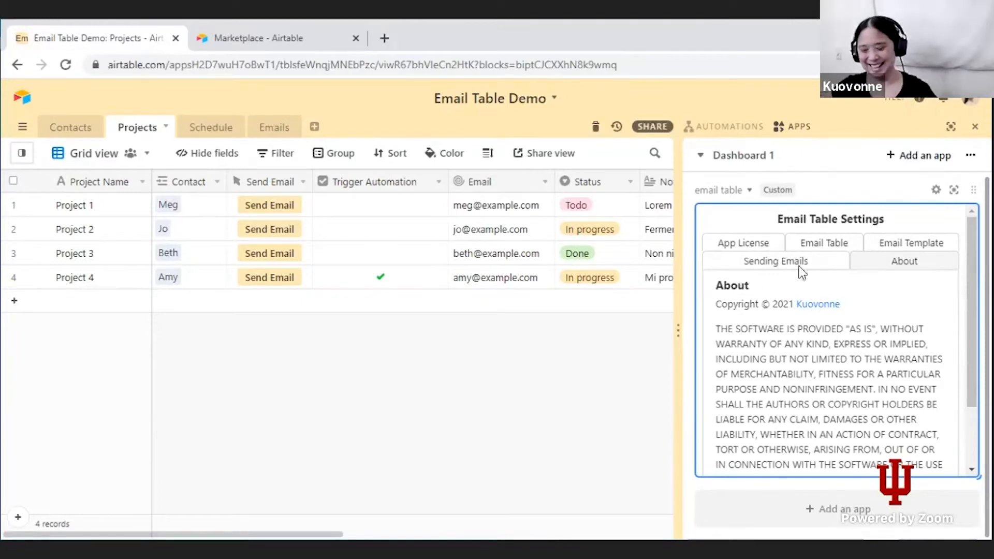
{"action": "left_click", "coordinate": [744, 264]}
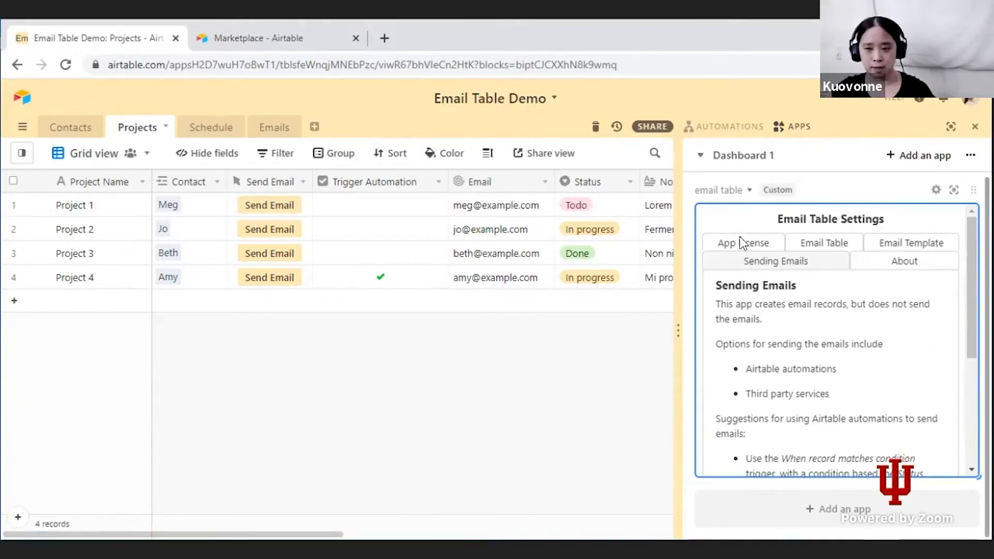
Set the template used for merging emails to Template 2 in the app's email template settings
{"action": "left_click", "coordinate": [911, 248]}
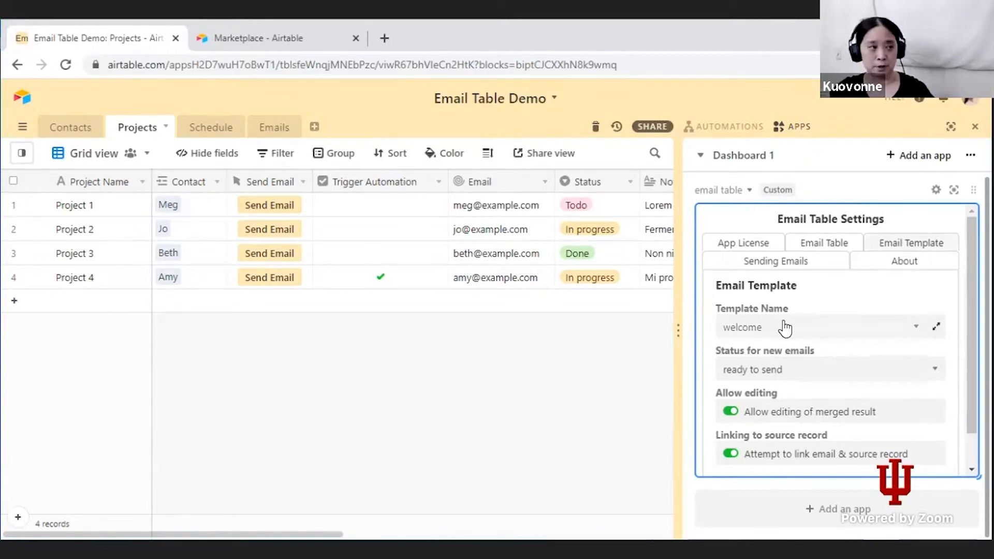
{"action": "left_click", "coordinate": [851, 335]}
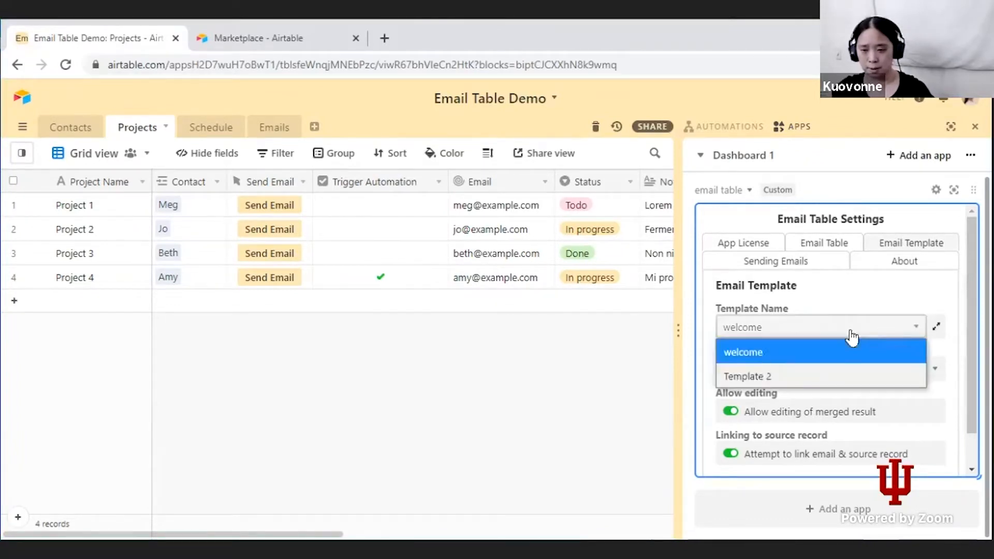
{"action": "left_click", "coordinate": [746, 380]}
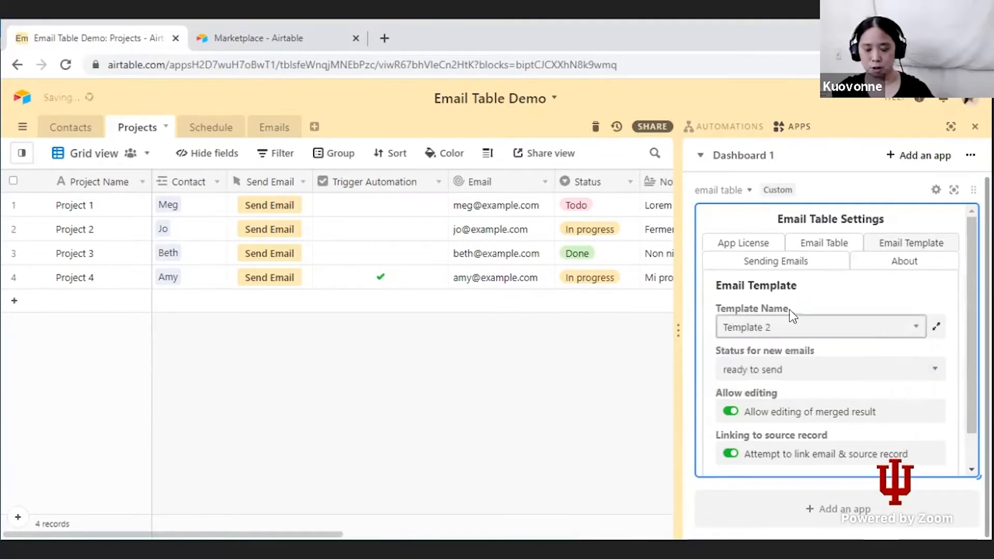
Change the subject of Template 2 in the Emails table to "This is Template 2!"
{"action": "left_click", "coordinate": [271, 128]}
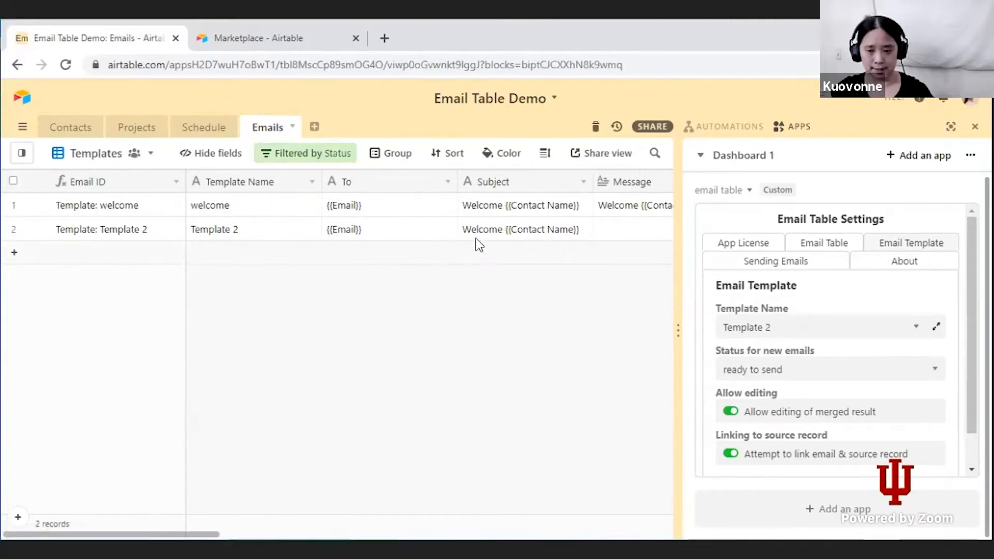
{"action": "left_click", "coordinate": [486, 230]}
{"action": "type", "text": "Th"}
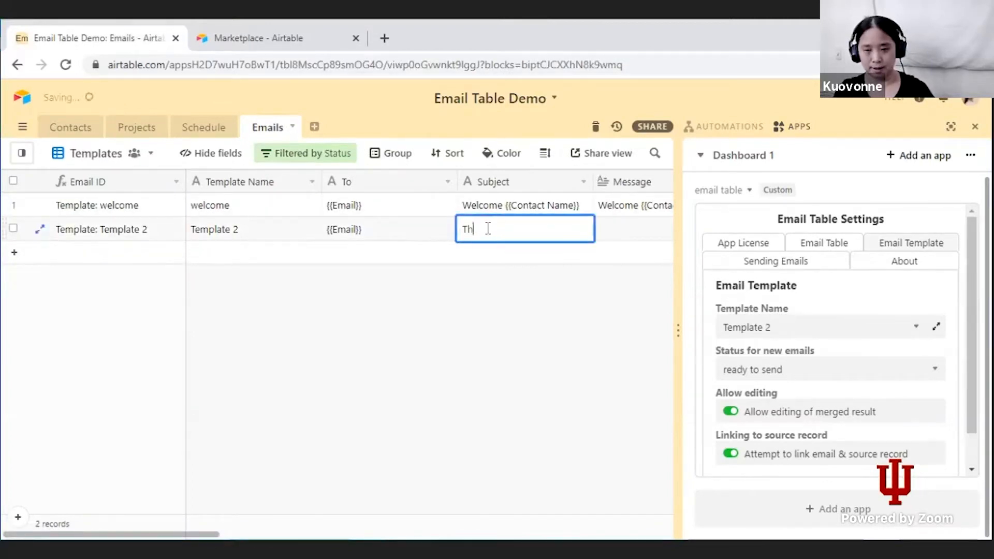
{"action": "type", "text": "is is Template @"}
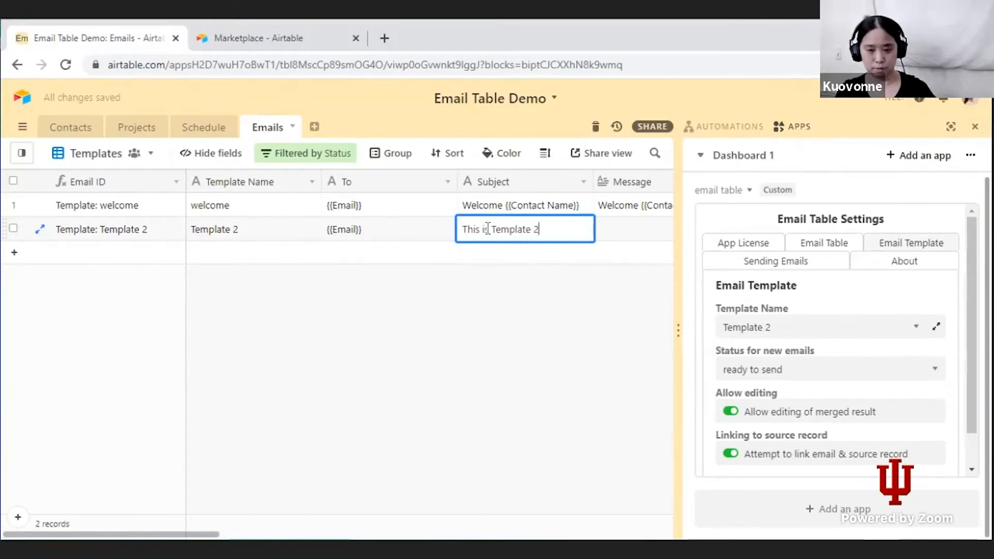
{"action": "type", "text": "!"}
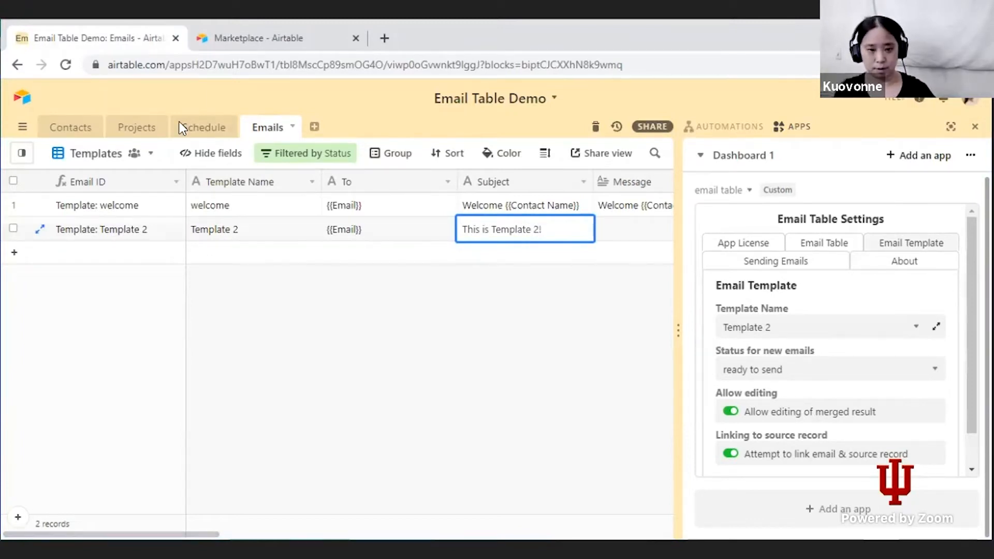
Merge Project 2 with Template 2 from the Projects table and examine the merged subject and message fields
{"action": "left_click", "coordinate": [123, 128]}
{"action": "left_click", "coordinate": [268, 239]}
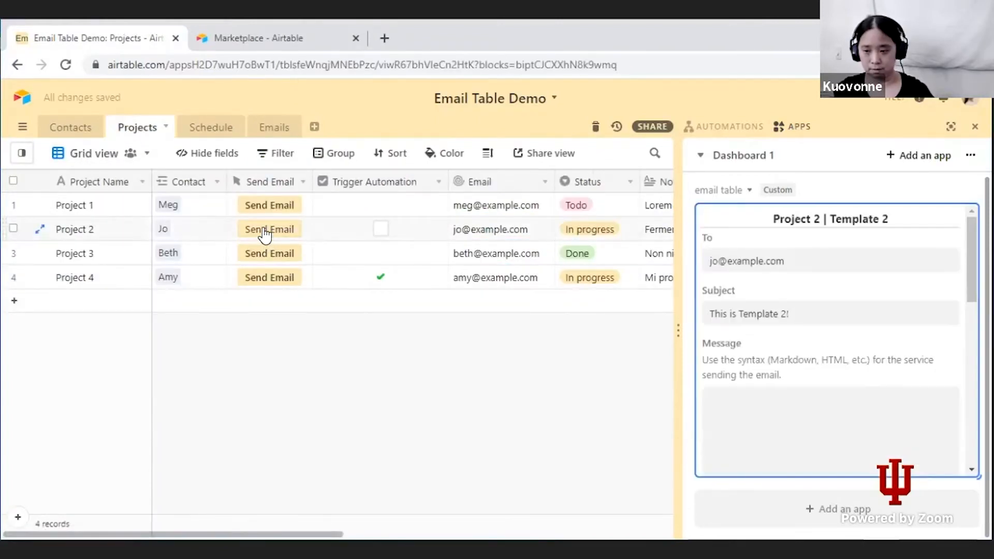
{"action": "left_click", "coordinate": [730, 317]}
{"action": "left_click", "coordinate": [822, 312]}
{"action": "left_click", "coordinate": [761, 415]}
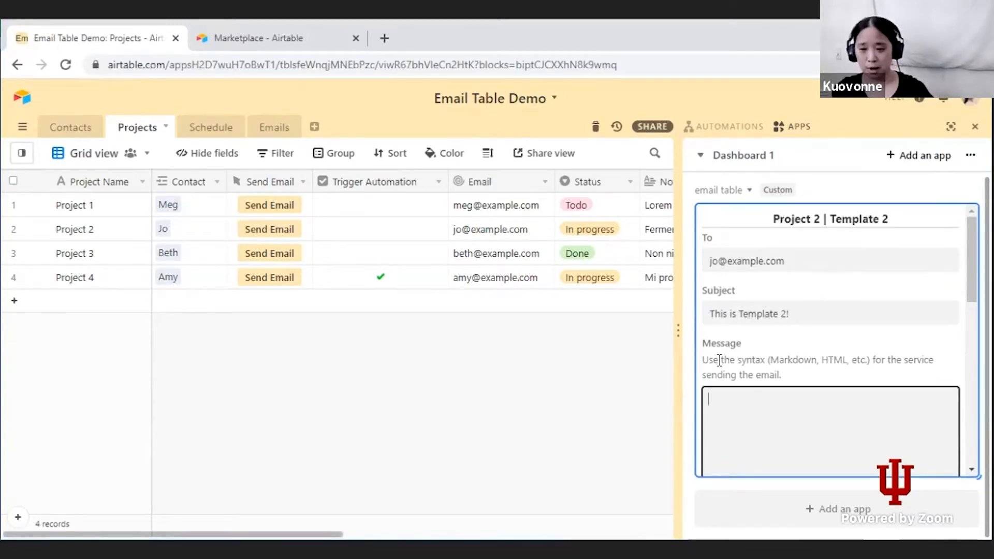
{"action": "left_click_drag", "start_coordinate": [735, 359], "coordinate": [781, 373]}
{"action": "left_click", "coordinate": [781, 374]}
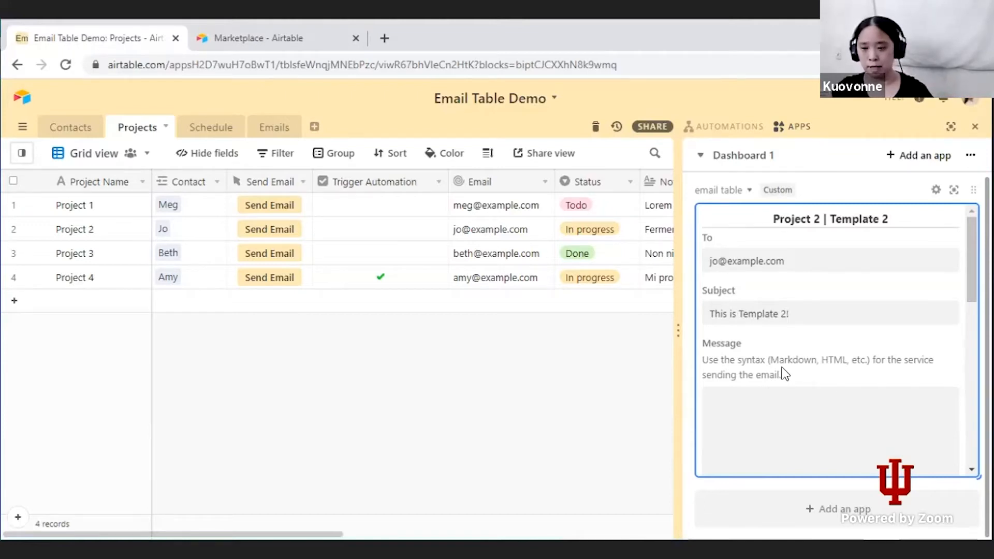
{"action": "left_click", "coordinate": [784, 407]}
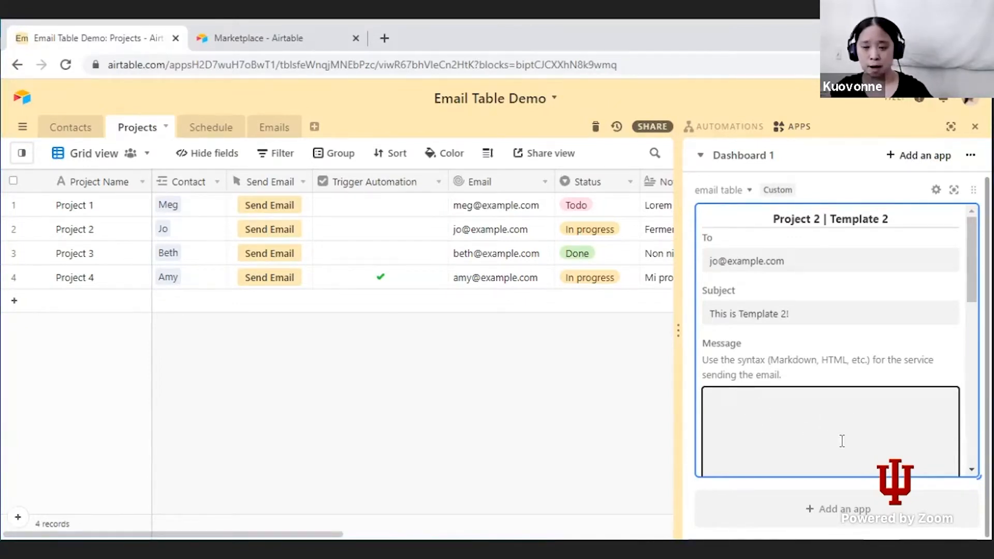
Examine the Send Email automation's trigger conditions, email action fields and record update action, and return to the automations list
{"action": "left_click", "coordinate": [720, 127]}
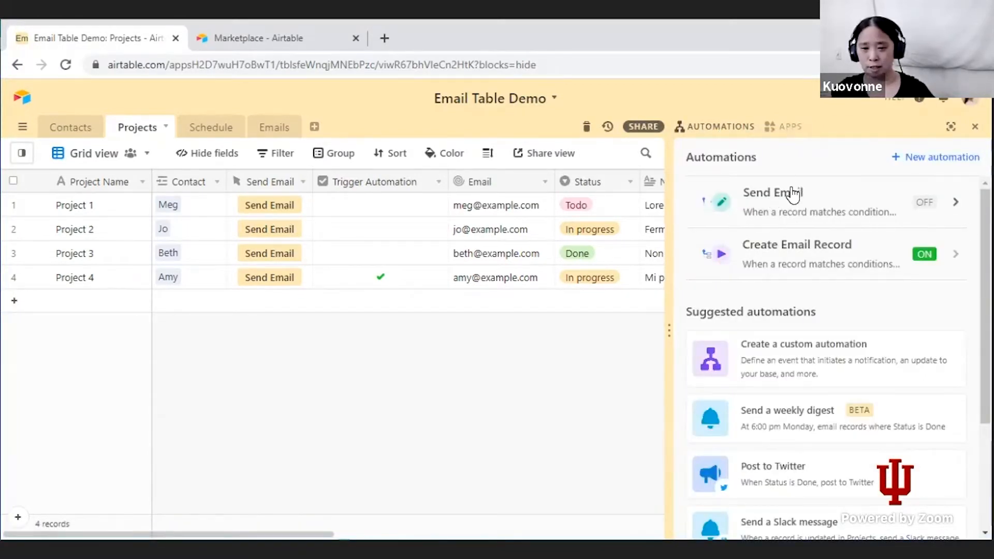
{"action": "left_click", "coordinate": [779, 196]}
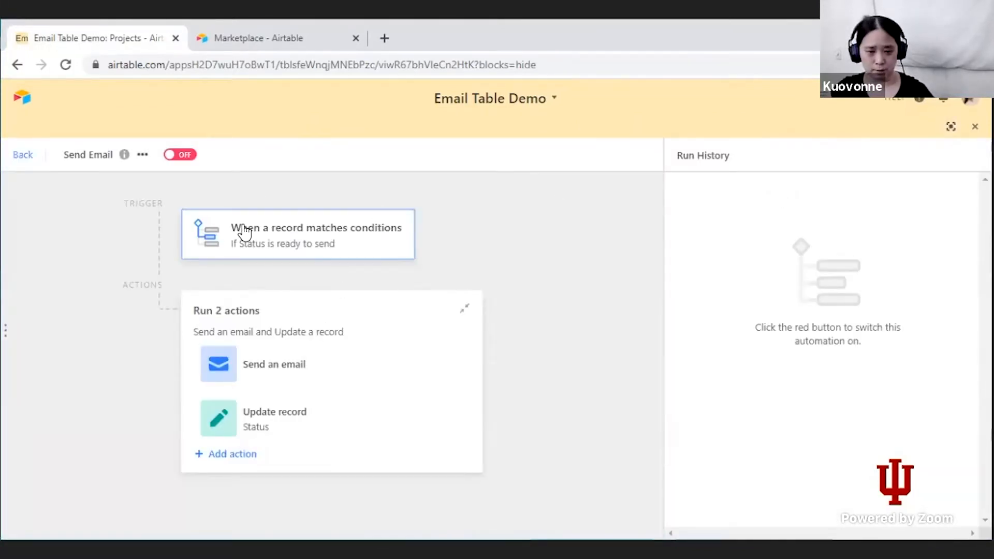
{"action": "left_click", "coordinate": [309, 249]}
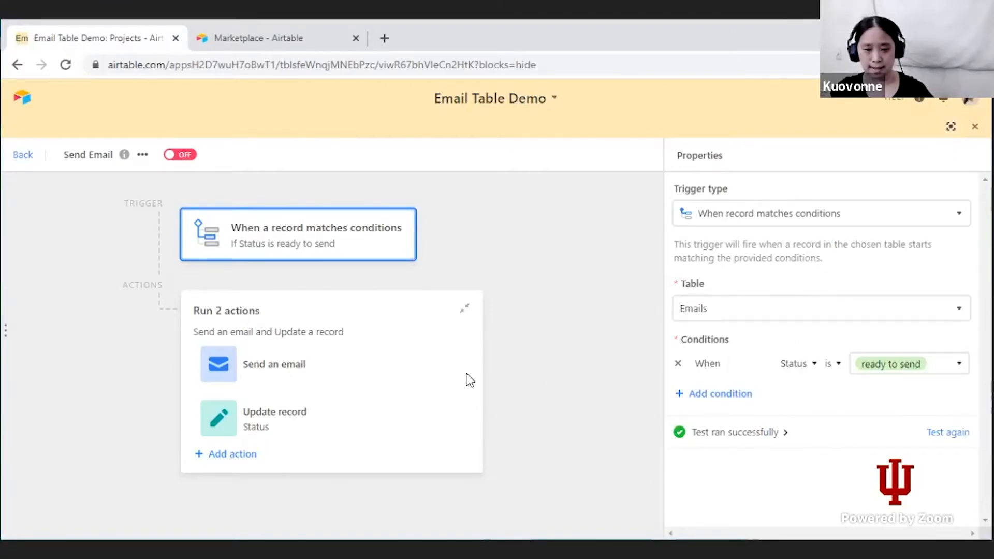
{"action": "left_click", "coordinate": [336, 365]}
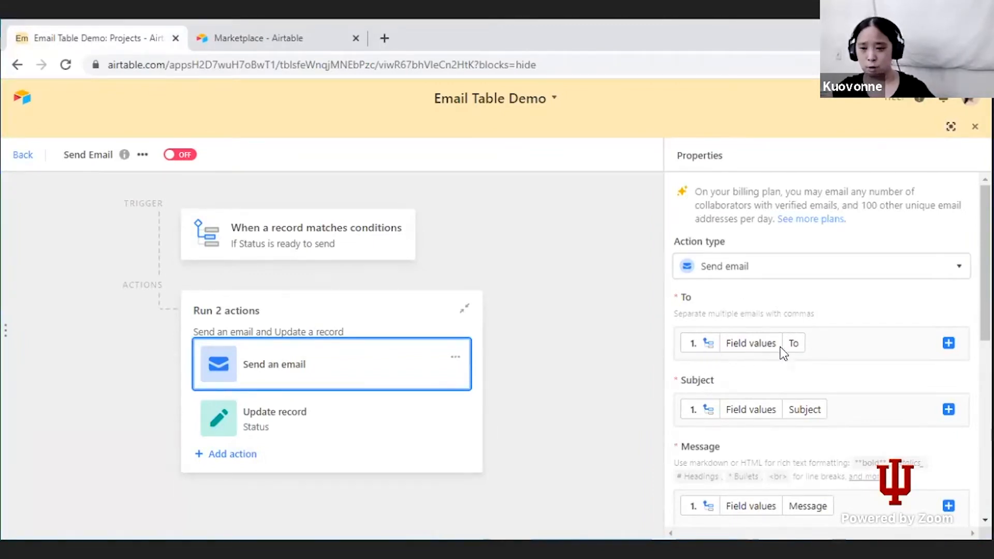
{"action": "scroll", "coordinate": [841, 351], "scroll_direction": "down", "scroll_amount": 3}
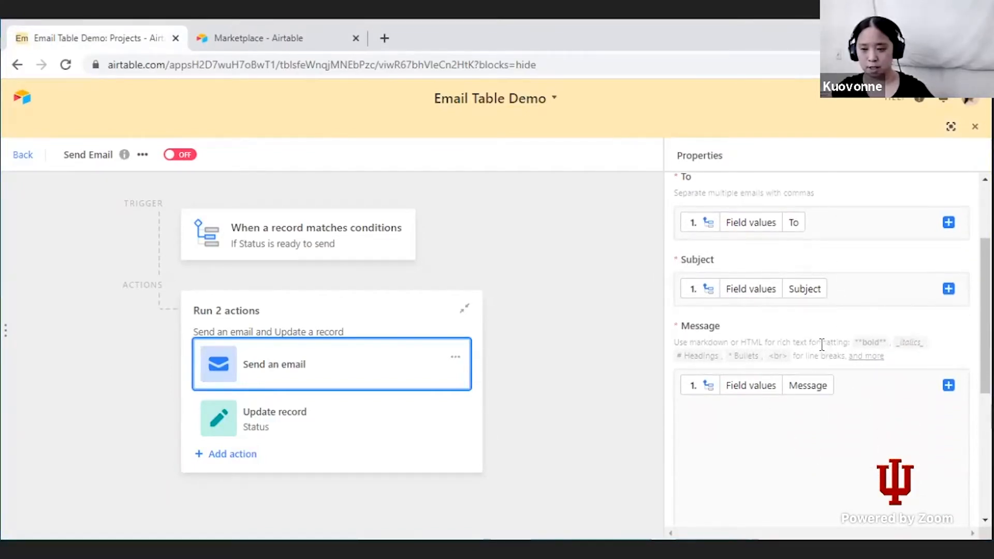
{"action": "scroll", "coordinate": [821, 345], "scroll_direction": "down", "scroll_amount": 3}
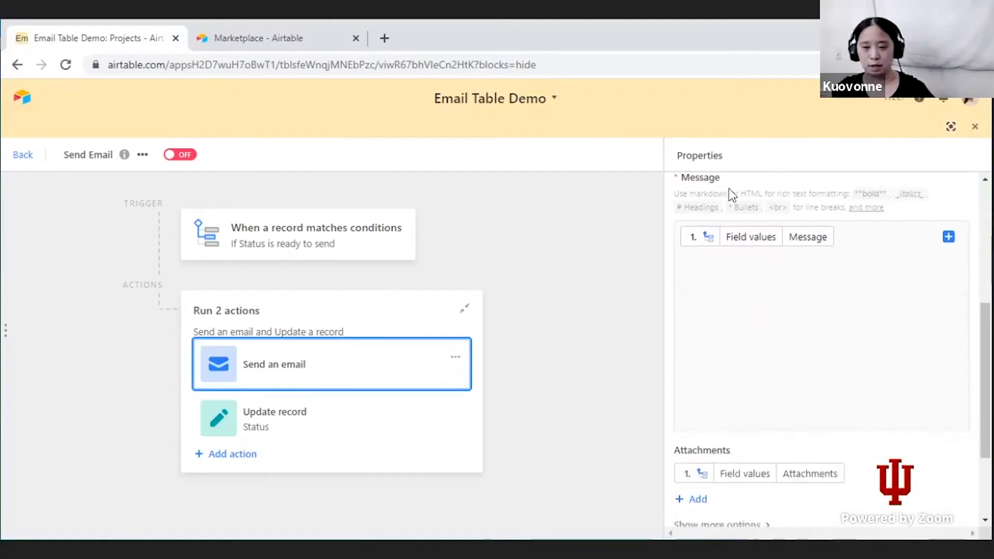
{"action": "scroll", "coordinate": [887, 455], "scroll_direction": "down", "scroll_amount": 3}
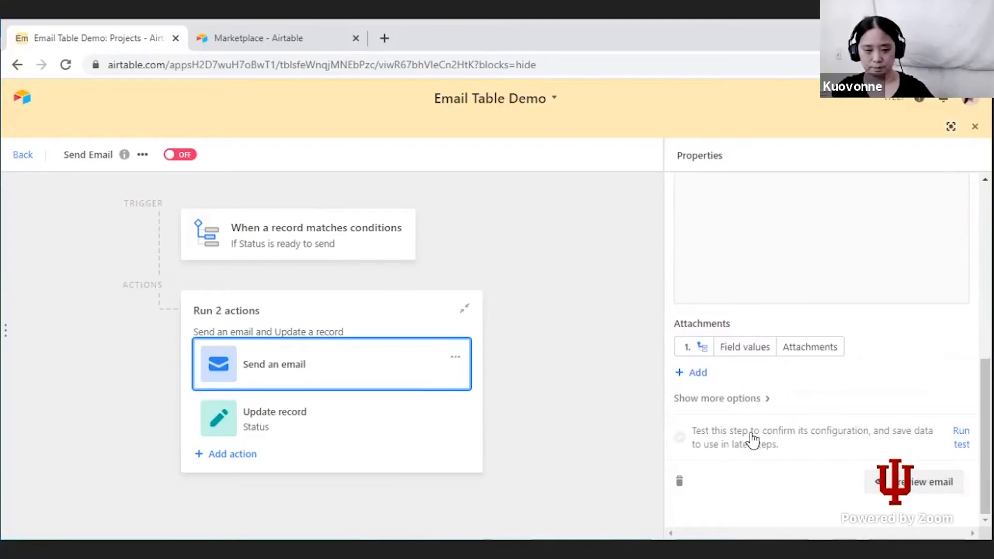
{"action": "left_click", "coordinate": [293, 423]}
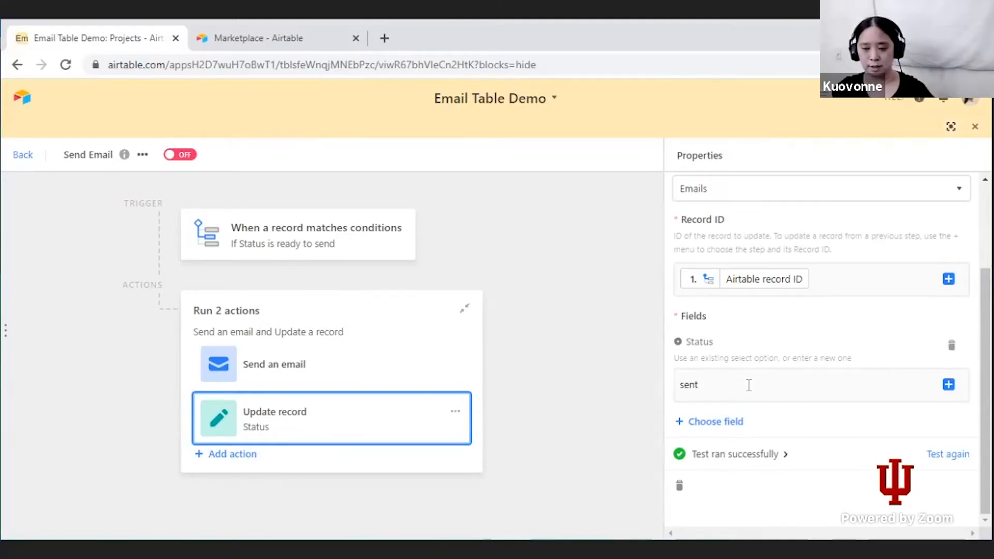
{"action": "scroll", "coordinate": [749, 385], "scroll_direction": "up", "scroll_amount": 3}
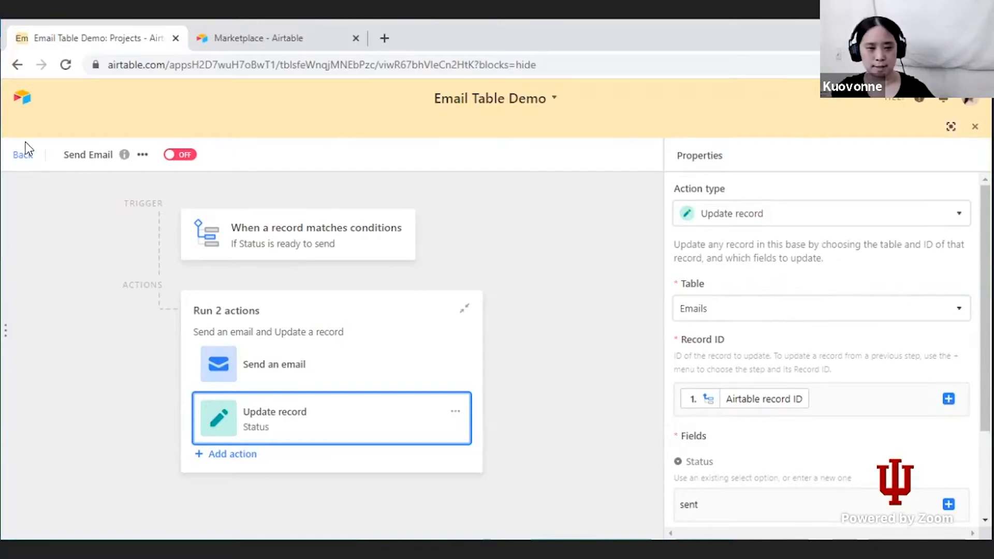
{"action": "left_click", "coordinate": [20, 157]}
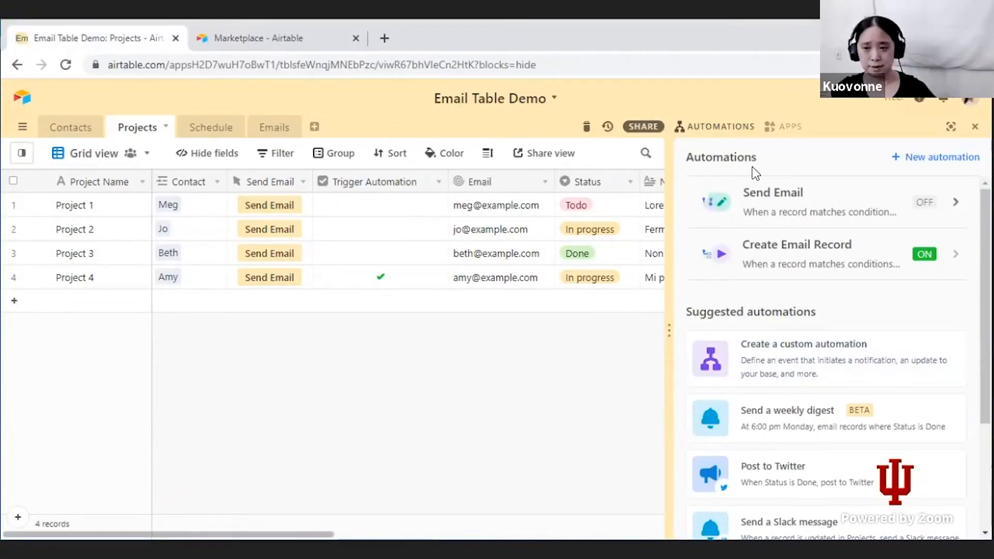
{"action": "left_click", "coordinate": [785, 127]}
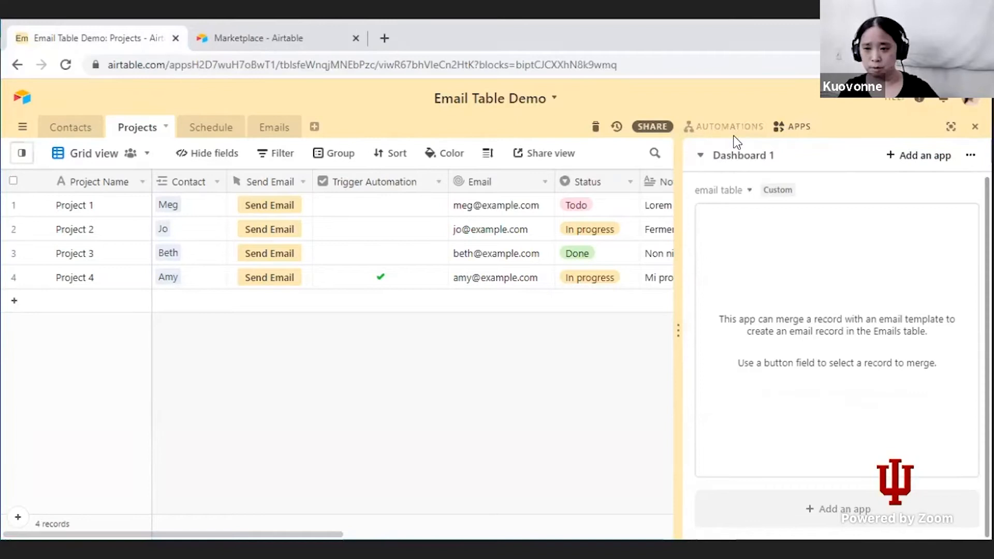
{"action": "left_click", "coordinate": [713, 131]}
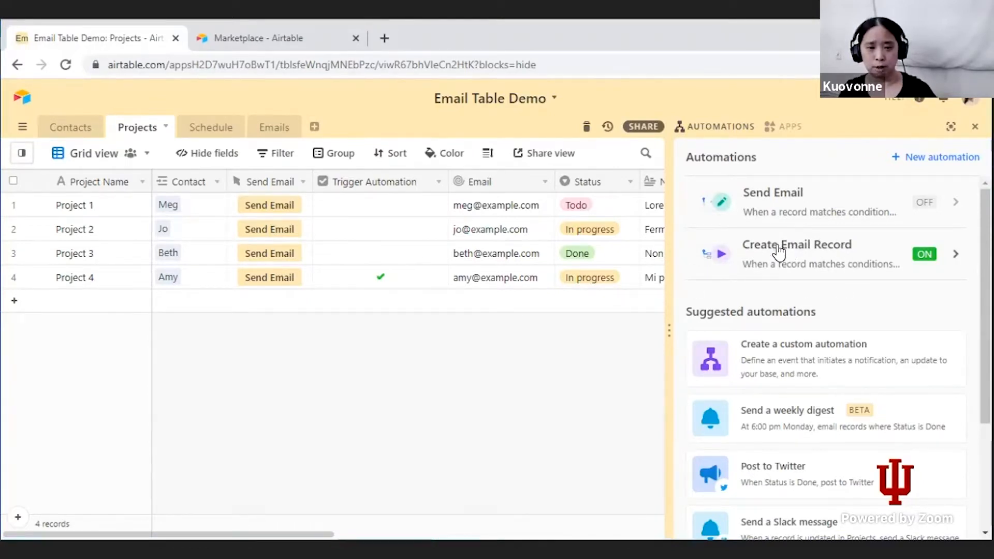
Review the template records' fields in the Emails table's Templates view, through to the Status field
{"action": "left_click", "coordinate": [278, 131]}
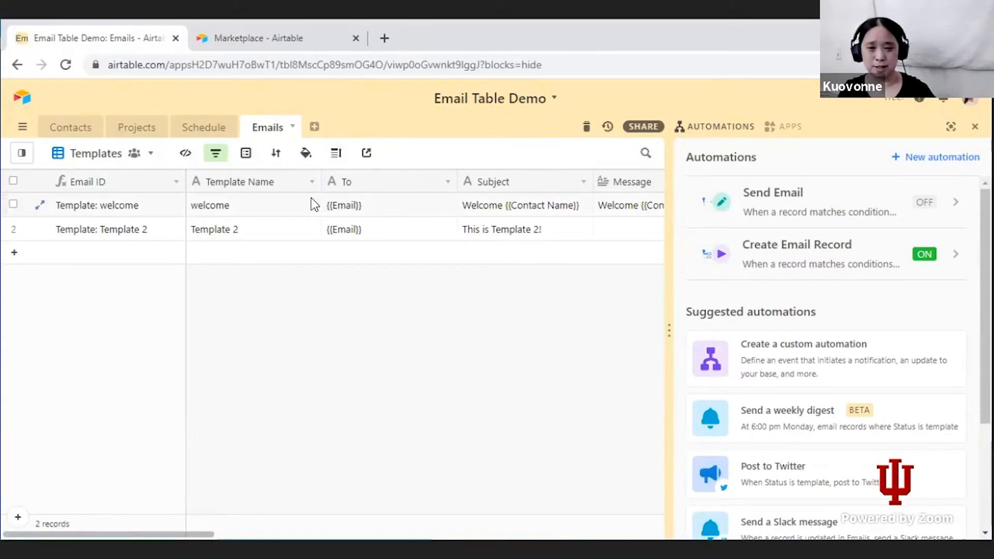
{"action": "scroll", "coordinate": [312, 205], "scroll_direction": "right", "scroll_amount": 15}
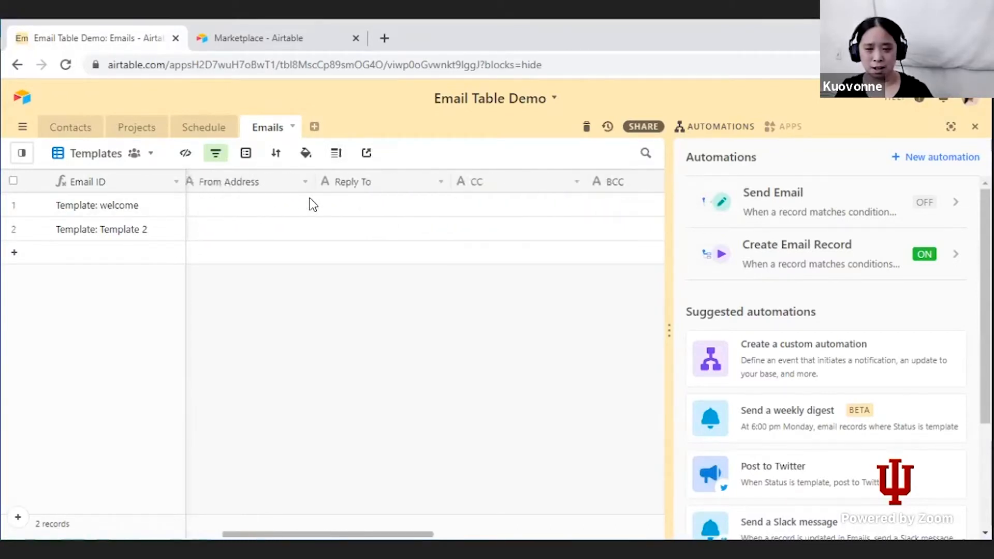
{"action": "scroll", "coordinate": [312, 205], "scroll_direction": "right", "scroll_amount": 5}
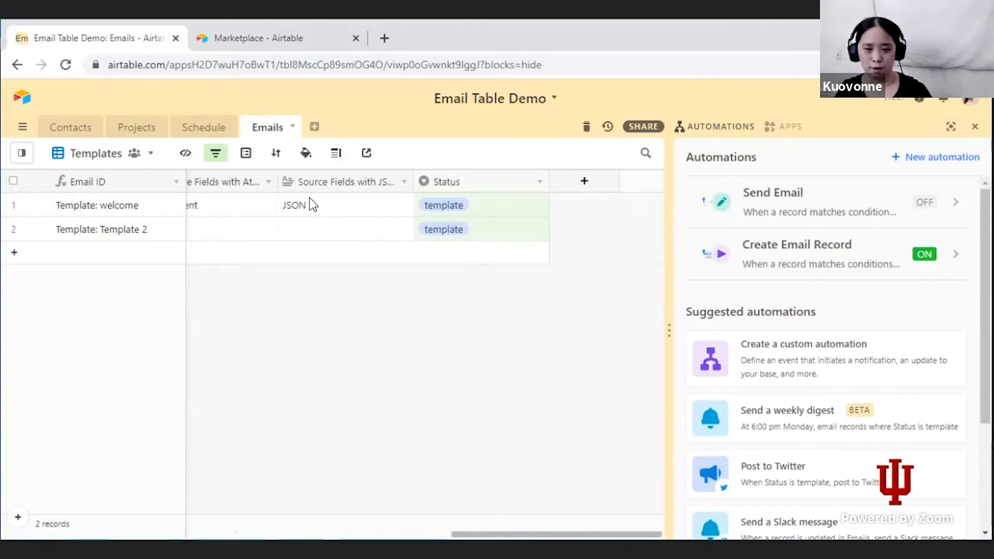
{"action": "scroll", "coordinate": [199, 202], "scroll_direction": "left", "scroll_amount": 5}
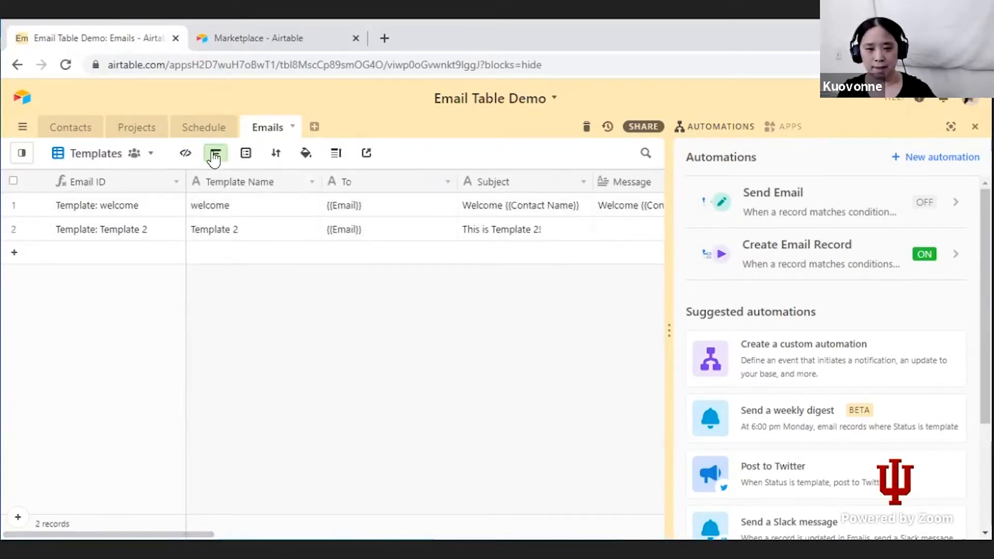
Check Trigger Automation for Project 3 in the Projects table to run the email record automation
{"action": "left_click", "coordinate": [133, 135]}
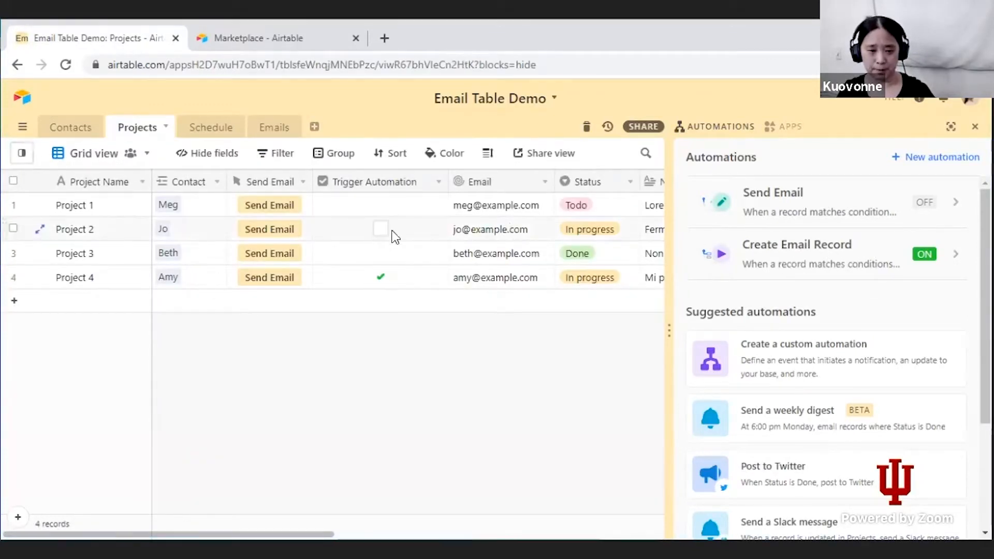
{"action": "left_click", "coordinate": [381, 258]}
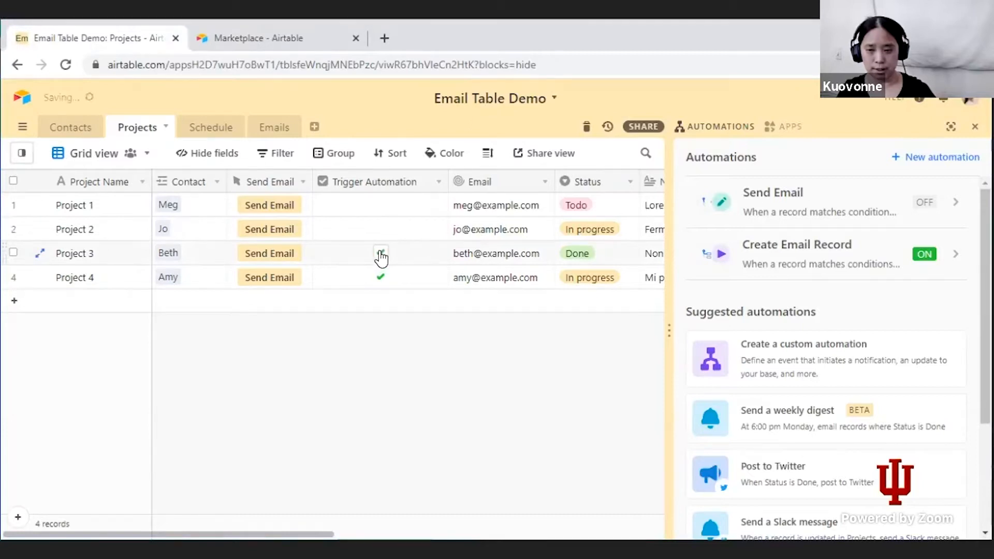
{"action": "left_click", "coordinate": [383, 253]}
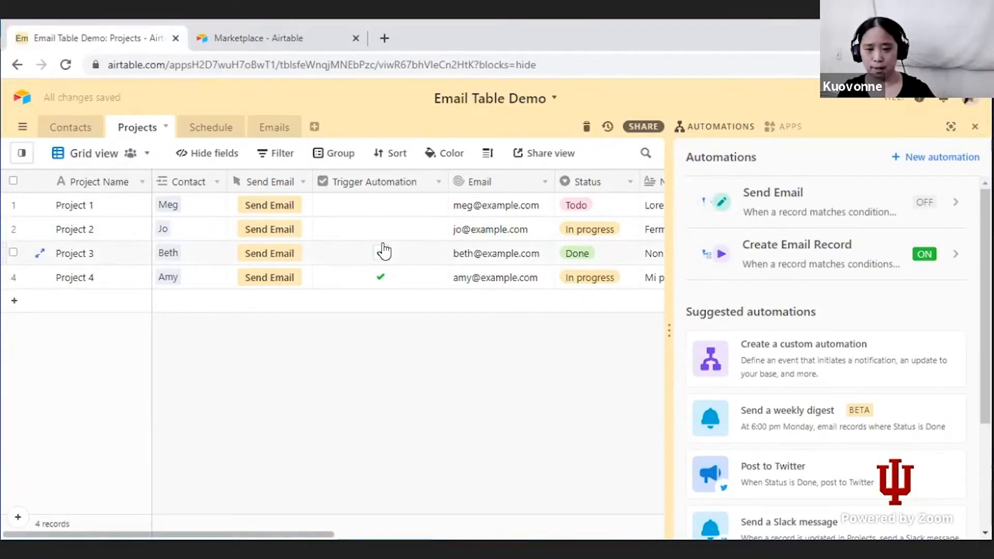
{"action": "left_click", "coordinate": [382, 252]}
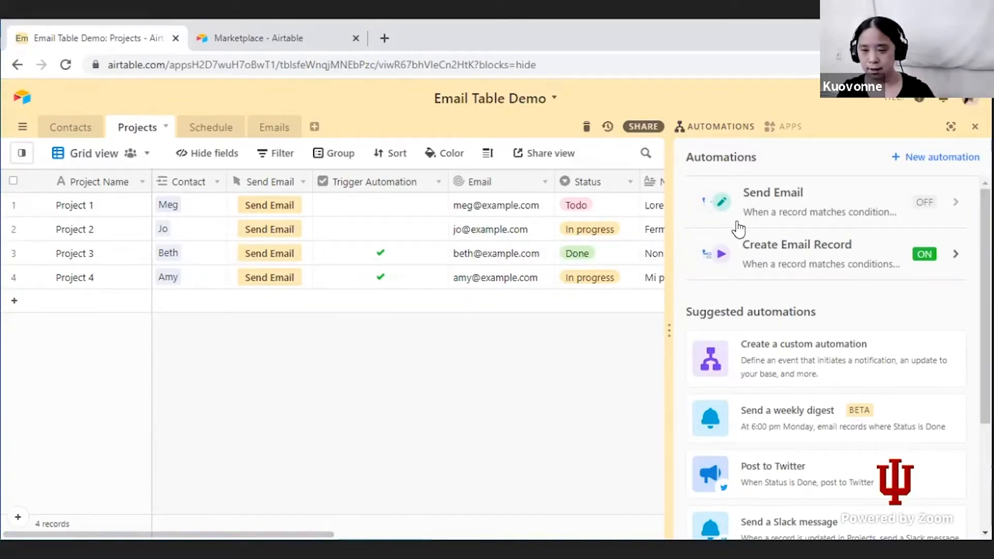
Switch the Emails table to Grid view and look over the Create Email Record automation's run history
{"action": "left_click", "coordinate": [264, 132]}
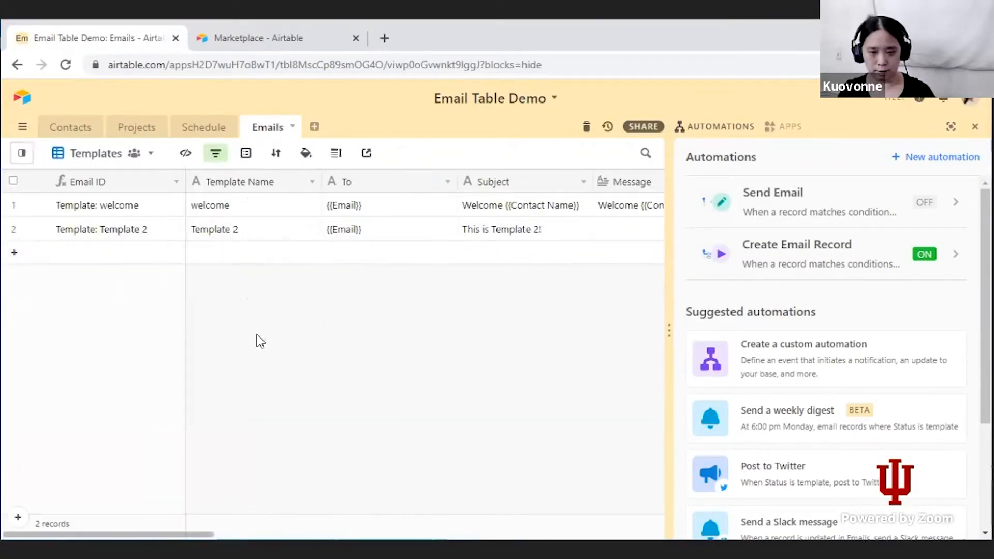
{"action": "left_click", "coordinate": [22, 153]}
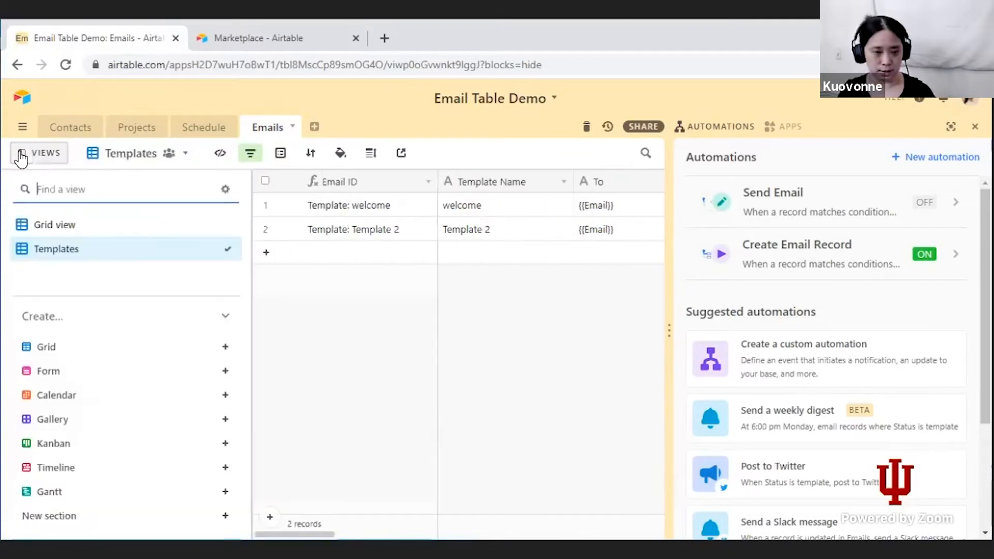
{"action": "left_click", "coordinate": [50, 227]}
{"action": "scroll", "coordinate": [270, 362], "scroll_direction": "down", "scroll_amount": 3}
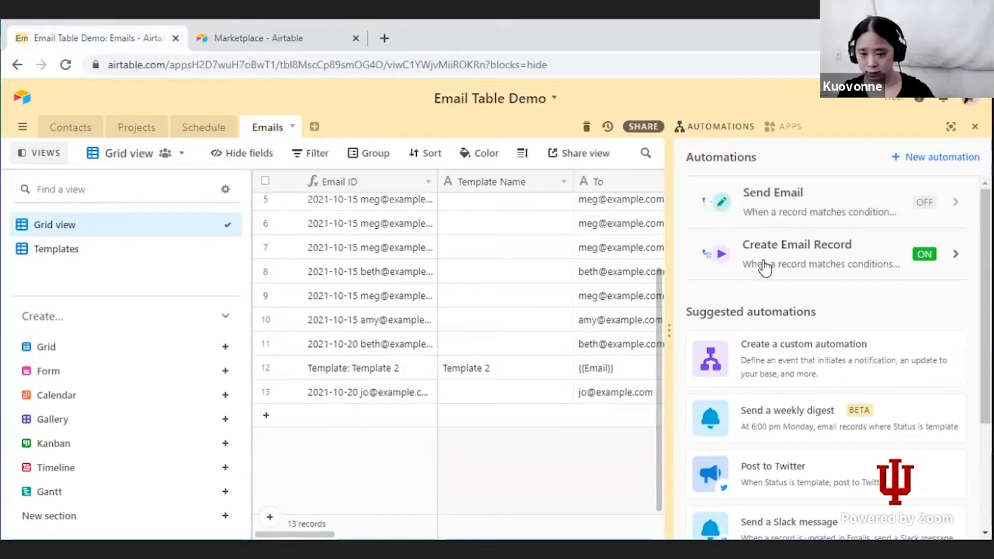
{"action": "left_click", "coordinate": [791, 256]}
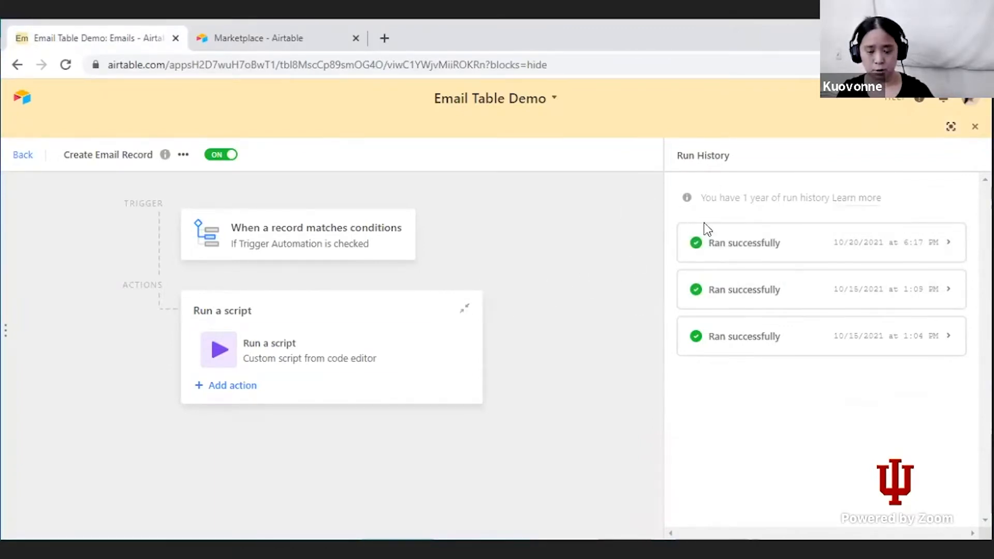
{"action": "left_click", "coordinate": [25, 155]}
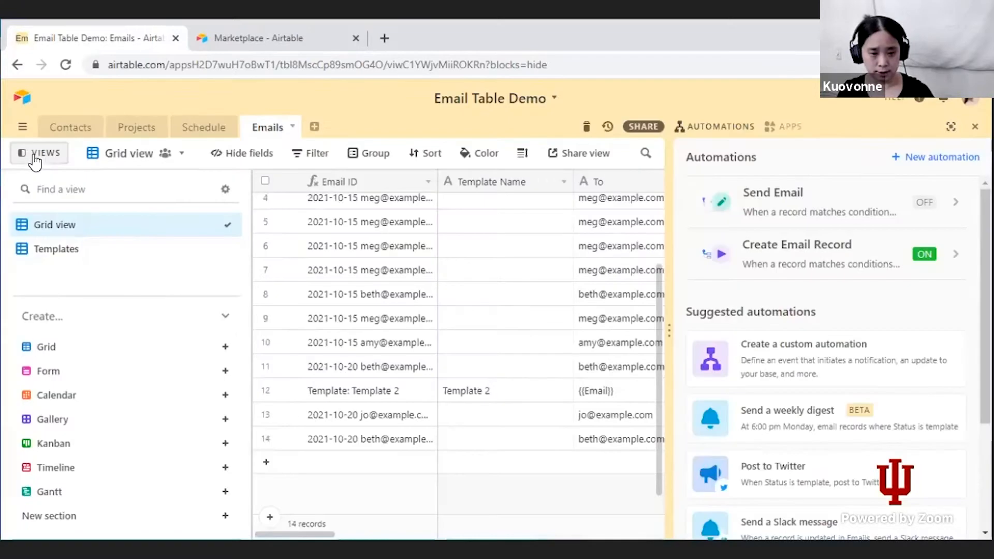
Expand the message of the last email record in the Emails table and read its merged project status and schedule
{"action": "left_click", "coordinate": [388, 443]}
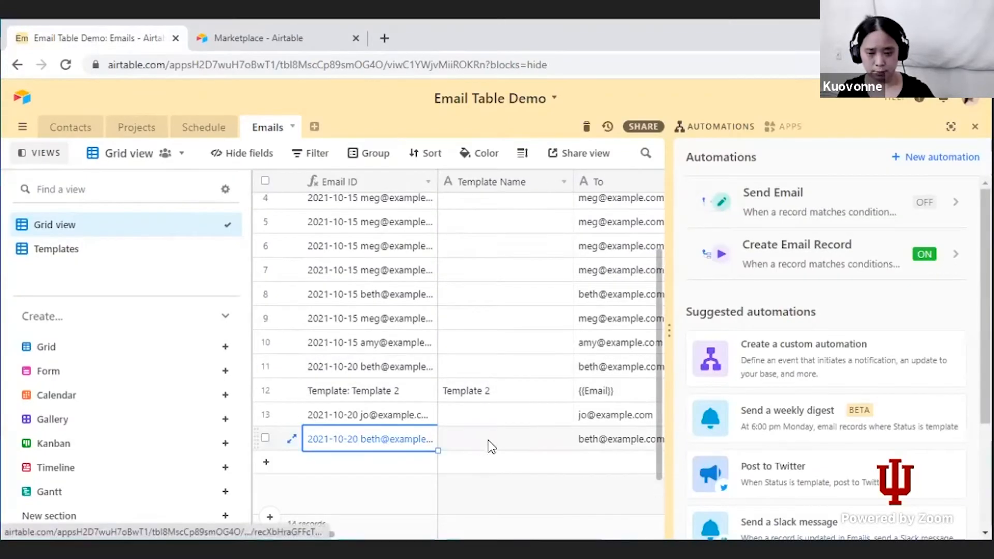
{"action": "scroll", "coordinate": [509, 450], "scroll_direction": "right", "scroll_amount": 3}
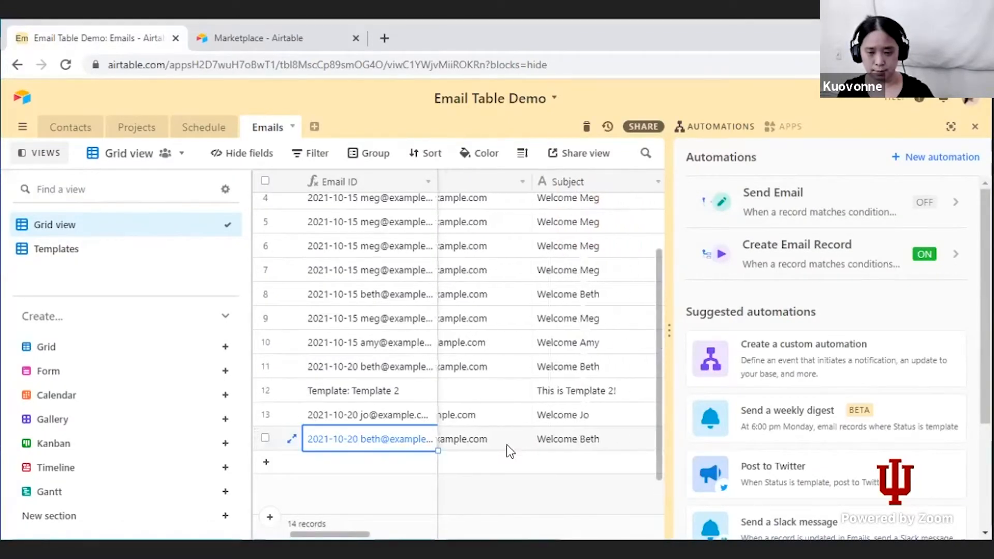
{"action": "left_click", "coordinate": [471, 444]}
{"action": "left_click", "coordinate": [612, 444]}
{"action": "left_click", "coordinate": [618, 444]}
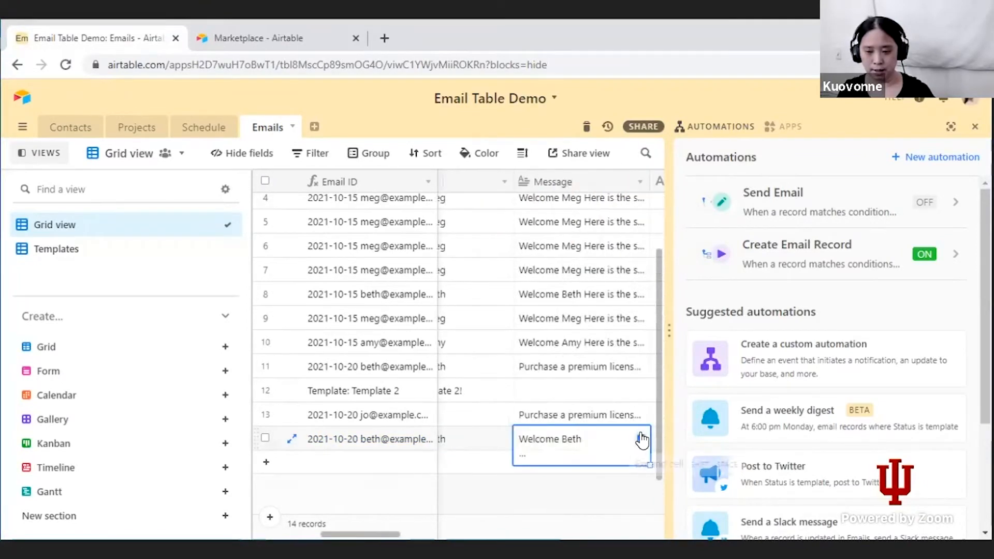
{"action": "left_click", "coordinate": [641, 438]}
{"action": "left_click", "coordinate": [601, 436]}
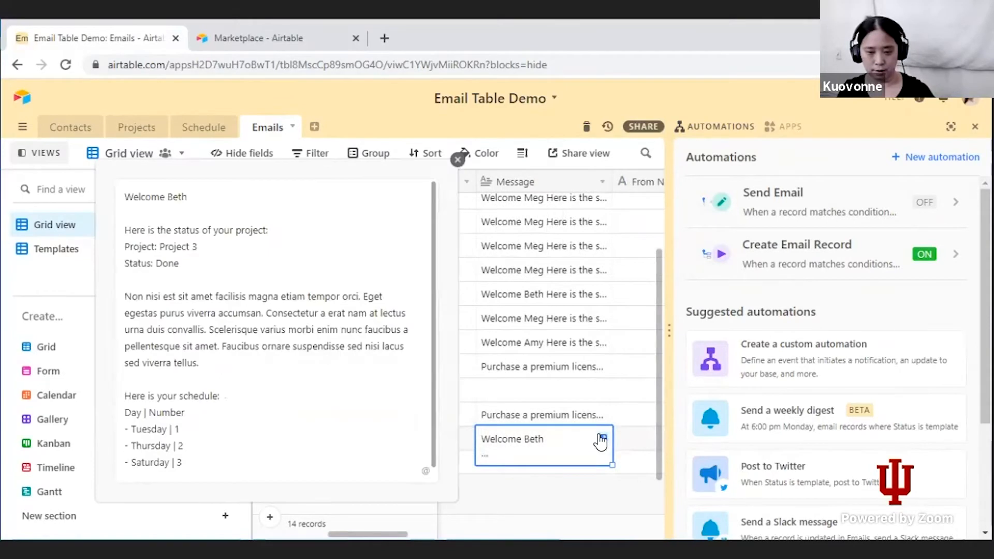
{"action": "left_click_drag", "start_coordinate": [142, 247], "coordinate": [166, 268]}
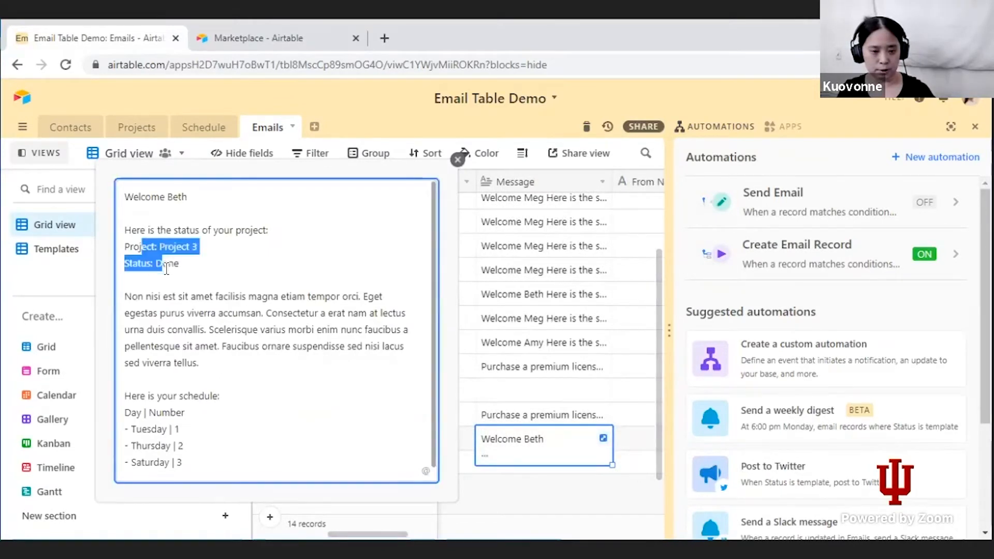
{"action": "scroll", "coordinate": [192, 424], "scroll_direction": "down", "scroll_amount": 1}
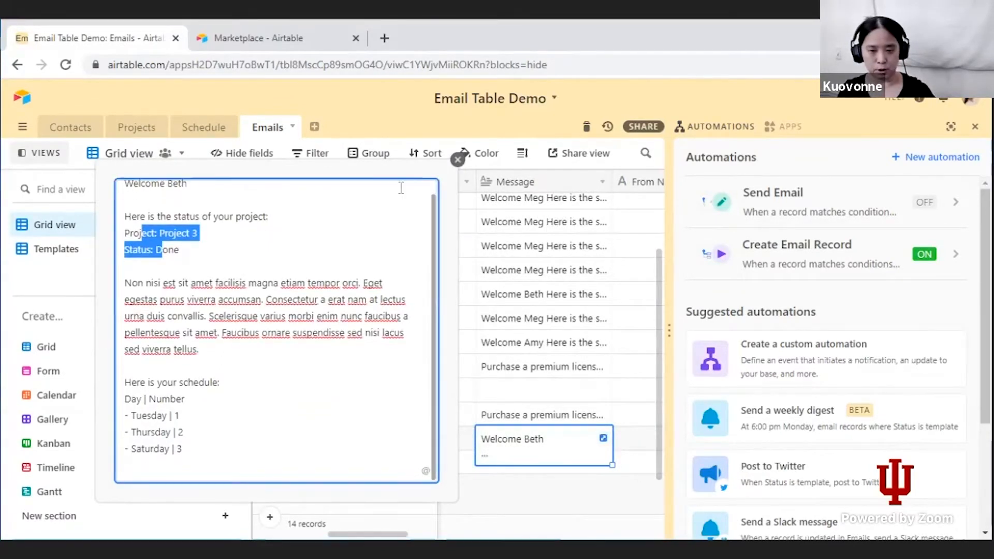
Close the expanded message and review the Create Email Record automation's trigger conditions, script inputs and script code
{"action": "left_click", "coordinate": [457, 160]}
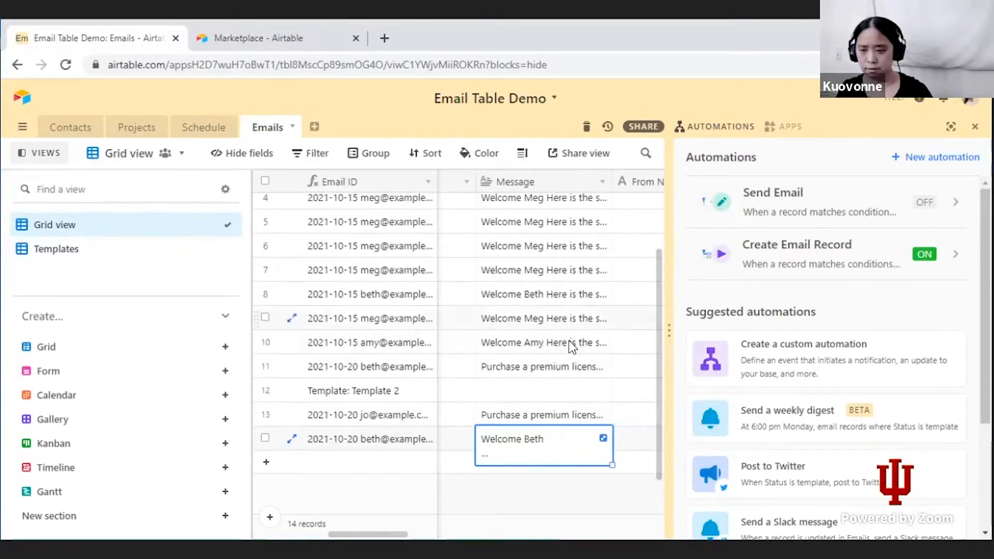
{"action": "left_click", "coordinate": [775, 255]}
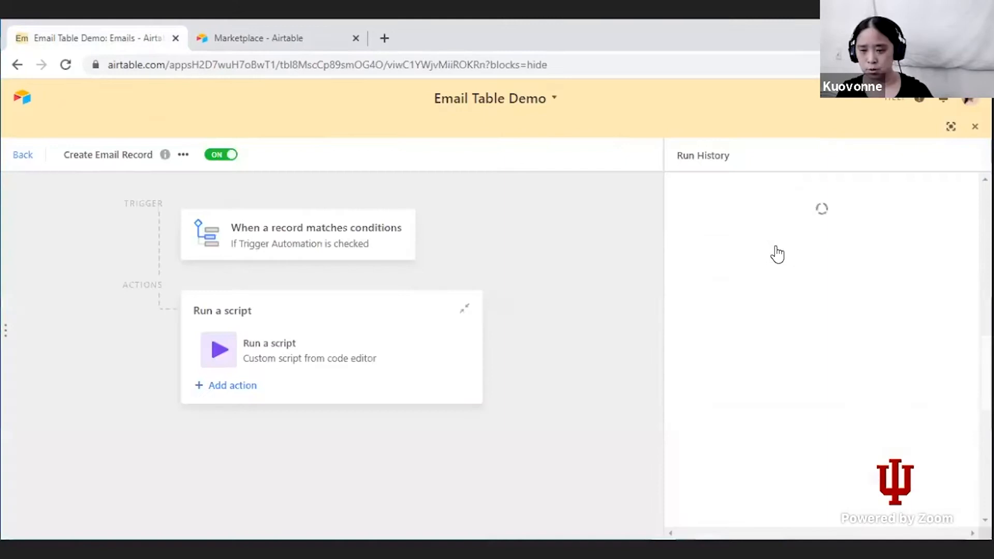
{"action": "left_click", "coordinate": [327, 228]}
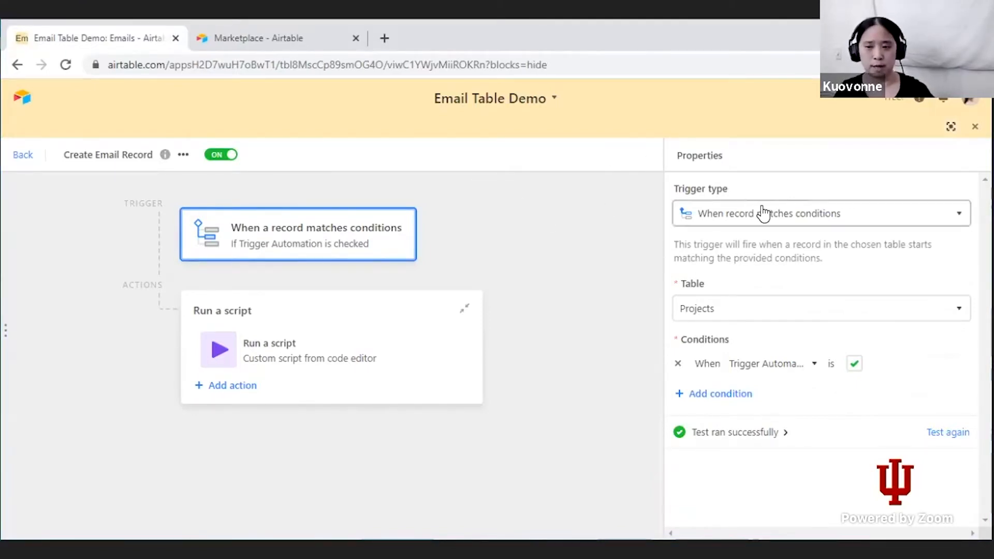
{"action": "left_click", "coordinate": [310, 355]}
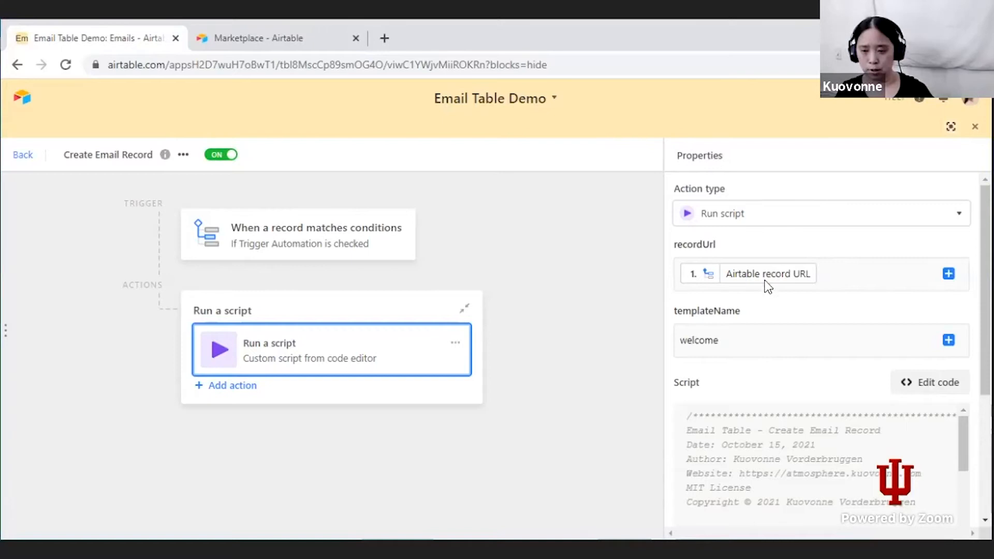
{"action": "left_click", "coordinate": [734, 337]}
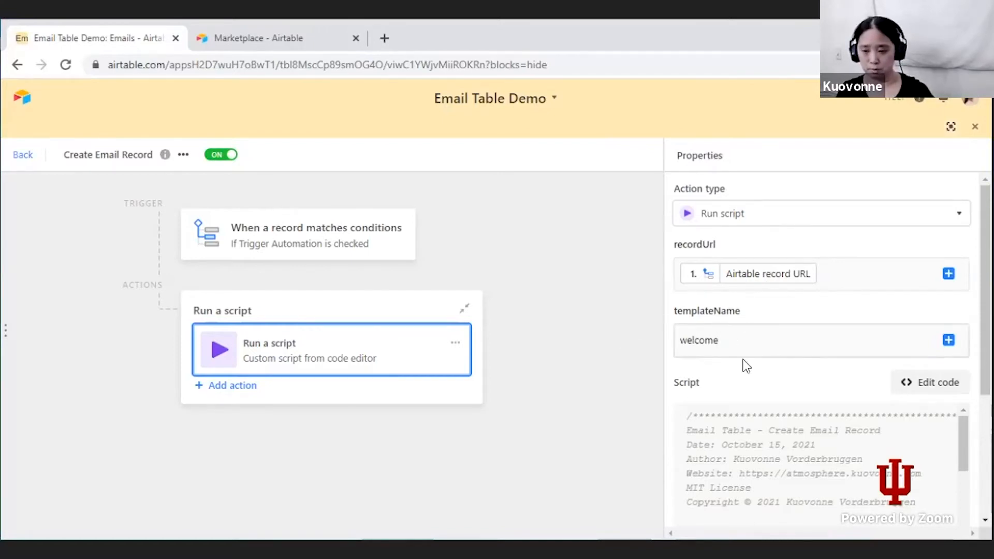
{"action": "scroll", "coordinate": [745, 363], "scroll_direction": "down", "scroll_amount": 4}
{"action": "scroll", "coordinate": [741, 358], "scroll_direction": "up", "scroll_amount": 2}
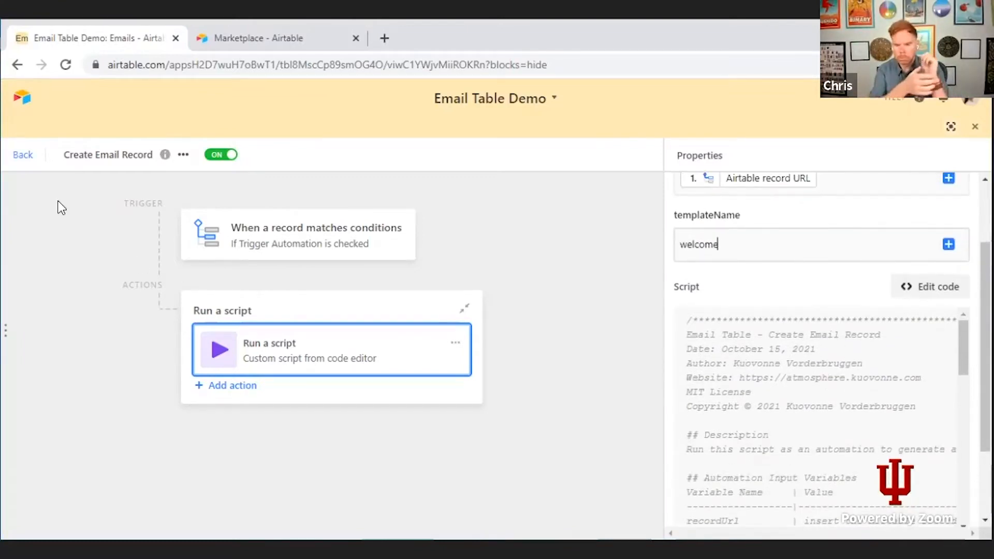
{"action": "left_click", "coordinate": [23, 154]}
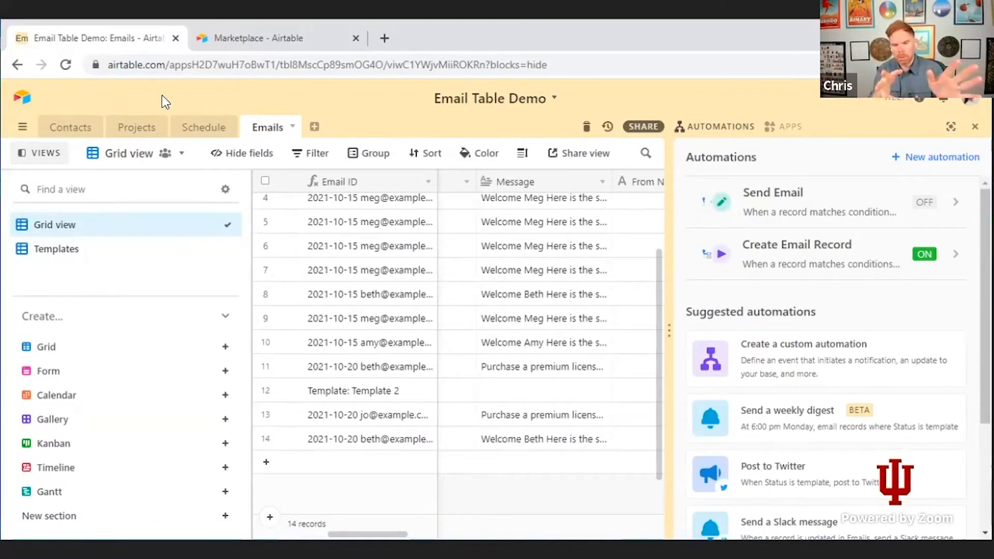
Read the Email Table Marketplace listing down to its premium license section and open the linked Gumroad store
{"action": "left_click", "coordinate": [243, 42]}
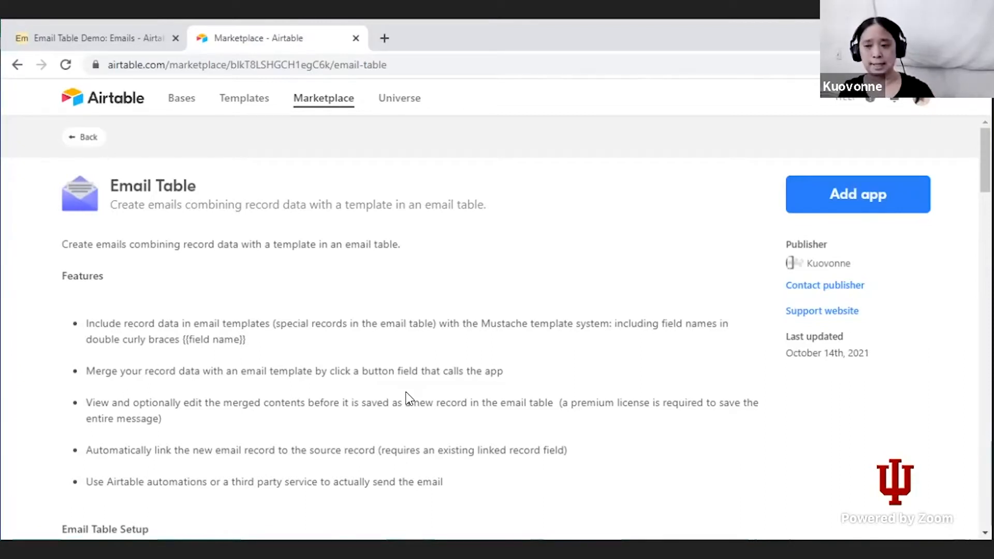
{"action": "scroll", "coordinate": [406, 398], "scroll_direction": "down", "scroll_amount": 5}
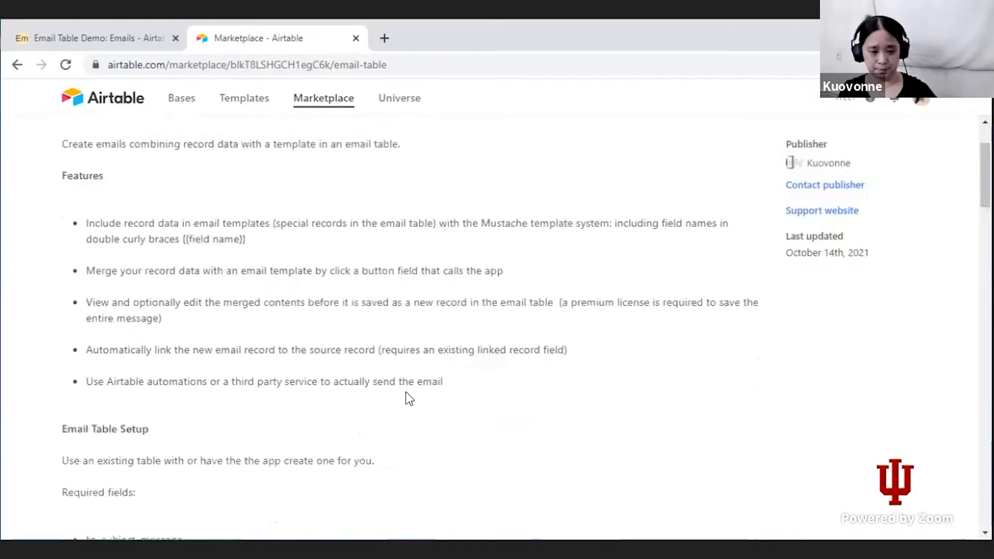
{"action": "scroll", "coordinate": [407, 399], "scroll_direction": "down", "scroll_amount": 6}
{"action": "scroll", "coordinate": [406, 398], "scroll_direction": "down", "scroll_amount": 1}
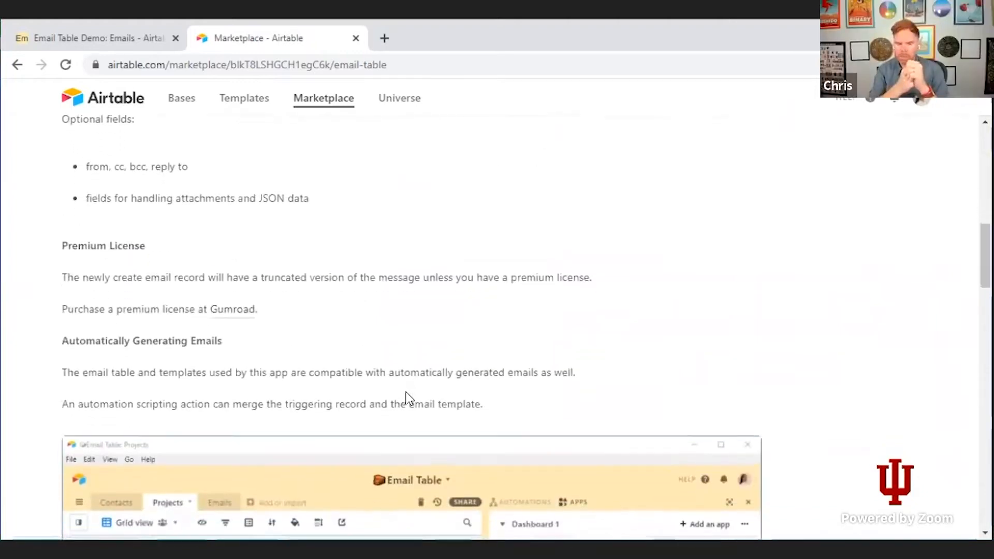
{"action": "left_click", "coordinate": [237, 313]}
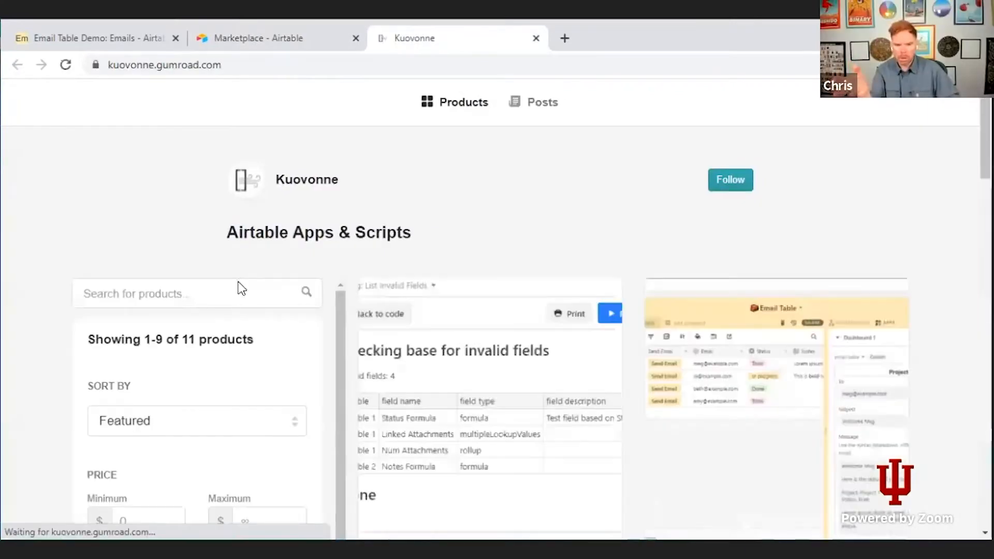
Search the Gumroad store for "Email Table", look over the matching app and script products, and clear the search text
{"action": "left_click", "coordinate": [253, 299]}
{"action": "type", "text": "Email Table"}
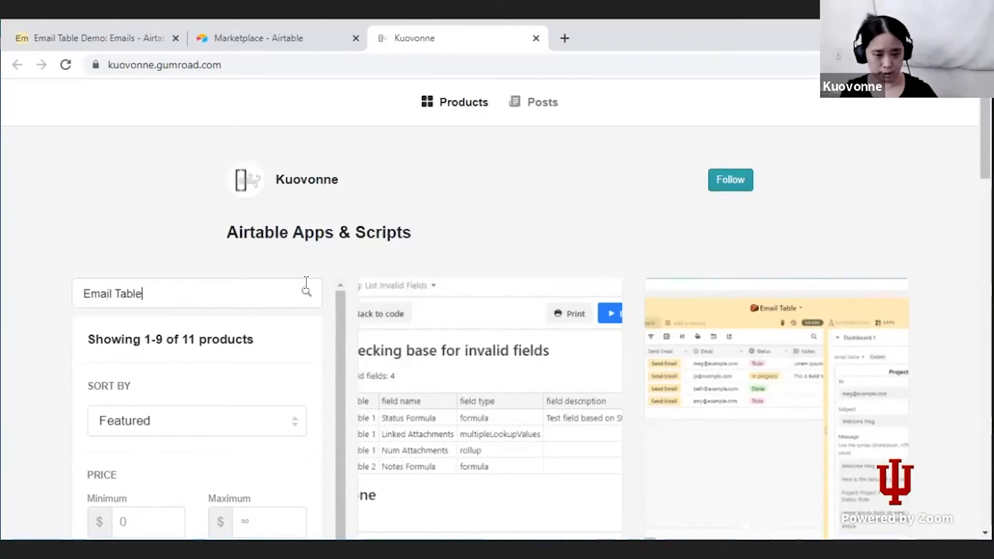
{"action": "key", "text": "Return"}
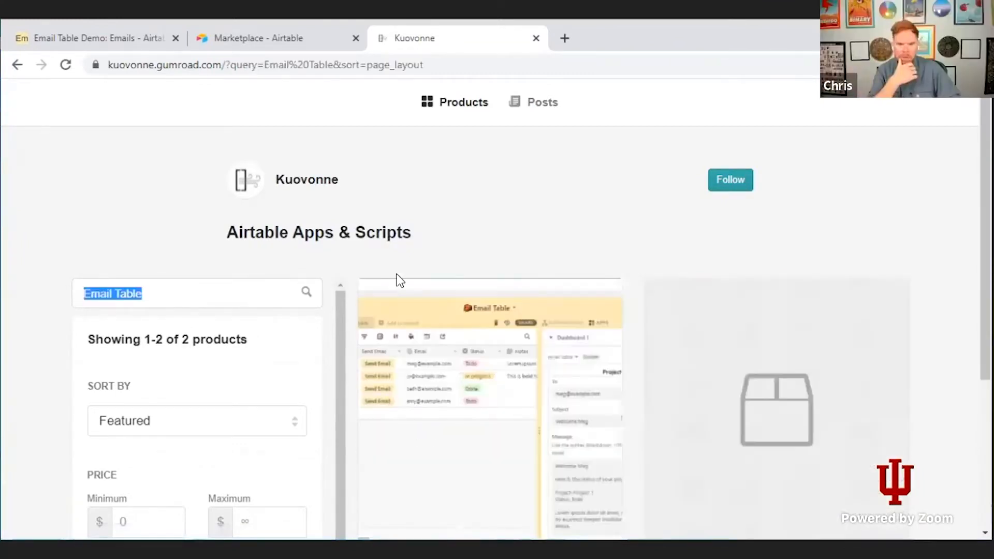
{"action": "scroll", "coordinate": [399, 279], "scroll_direction": "down", "scroll_amount": 1}
{"action": "scroll", "coordinate": [399, 280], "scroll_direction": "down", "scroll_amount": 4}
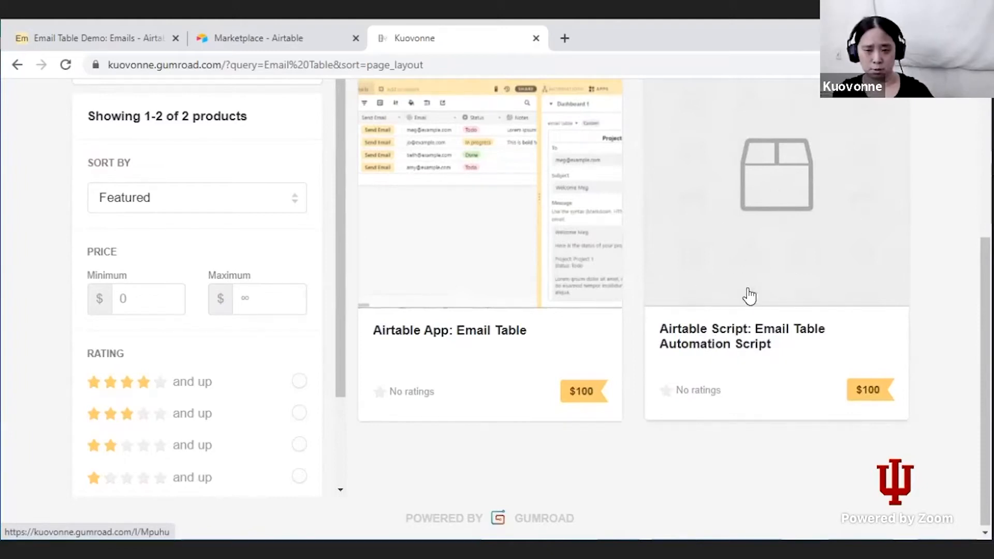
{"action": "left_click", "coordinate": [242, 210]}
{"action": "left_click", "coordinate": [243, 210]}
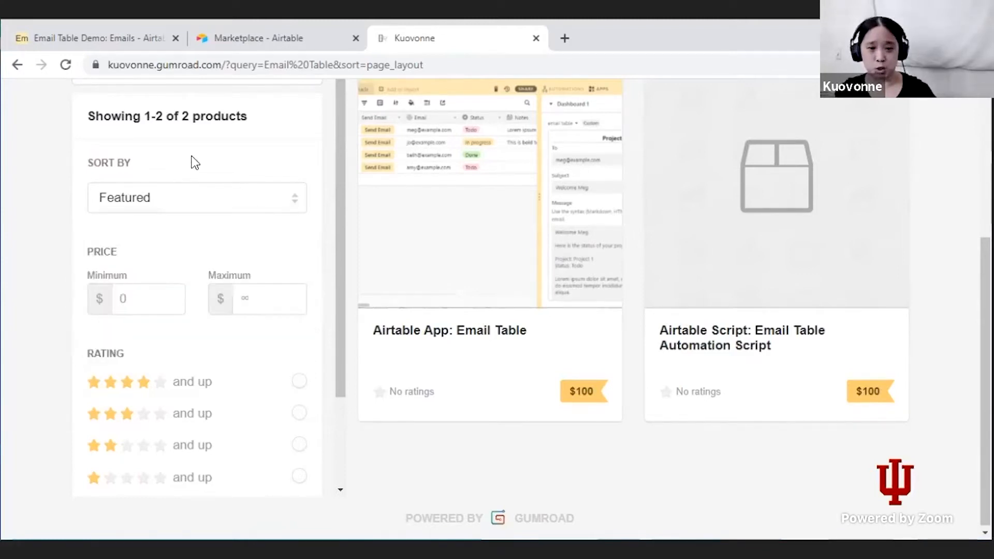
{"action": "scroll", "coordinate": [193, 161], "scroll_direction": "up", "scroll_amount": 2}
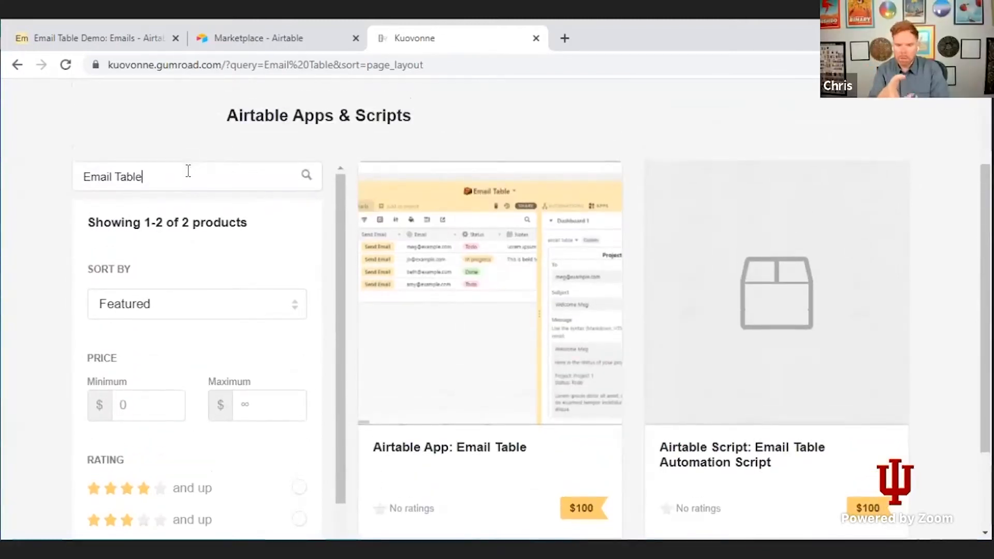
{"action": "triple_click", "coordinate": [188, 171]}
{"action": "key", "text": "BackSpace"}
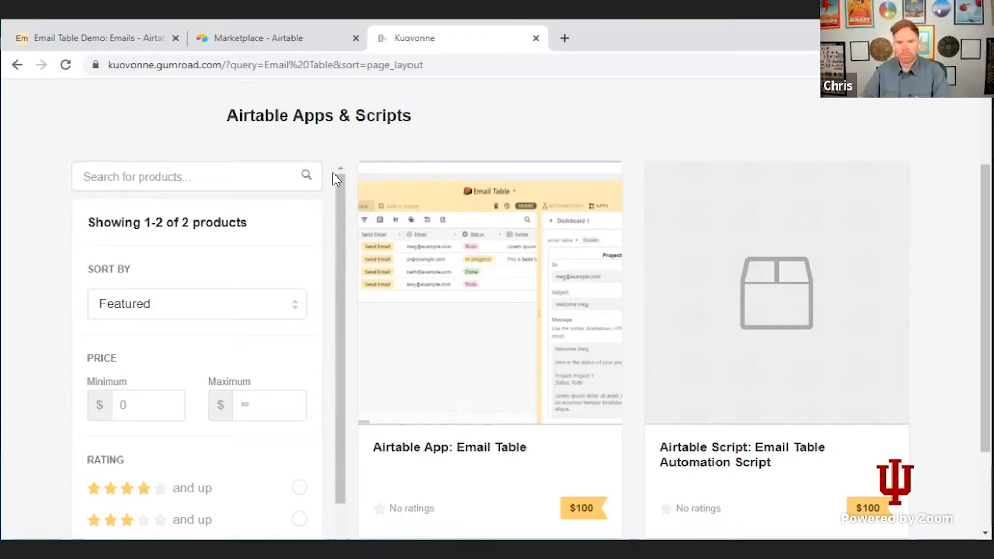
Go back to the Emails table in Airtable and view the expanded full message of record 8
{"action": "left_click", "coordinate": [114, 46]}
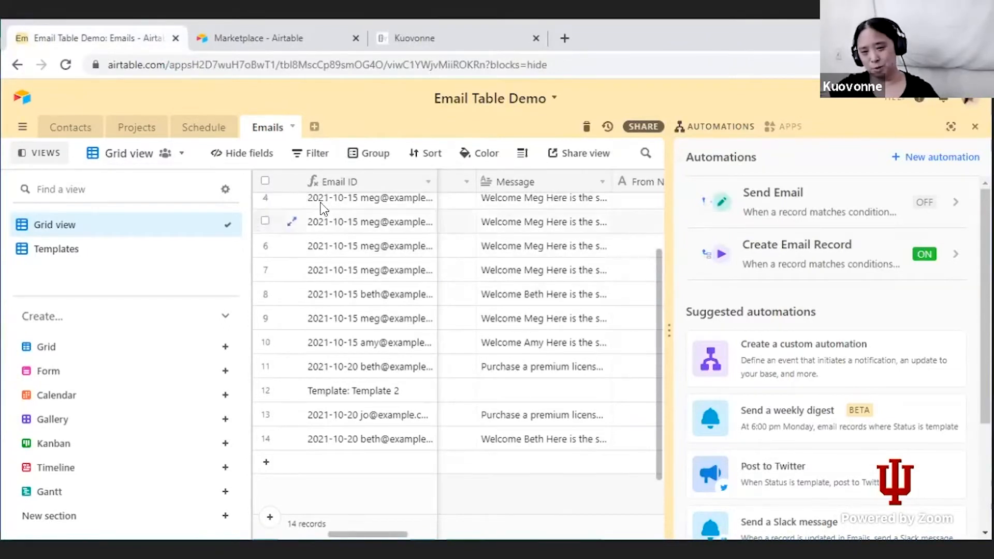
{"action": "left_click", "coordinate": [555, 293]}
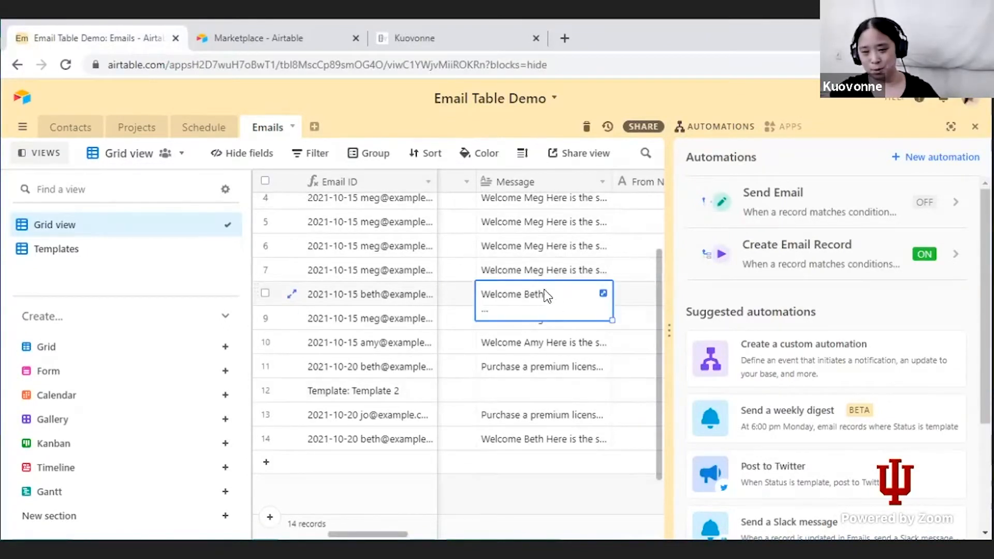
{"action": "left_click", "coordinate": [602, 293]}
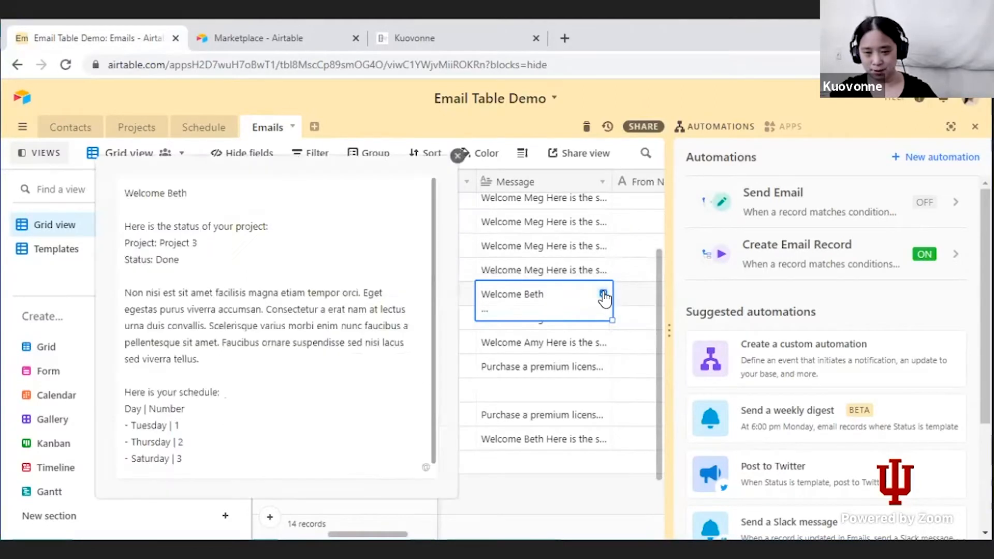
{"action": "left_click", "coordinate": [498, 268]}
{"action": "scroll", "coordinate": [523, 230], "scroll_direction": "up", "scroll_amount": 2}
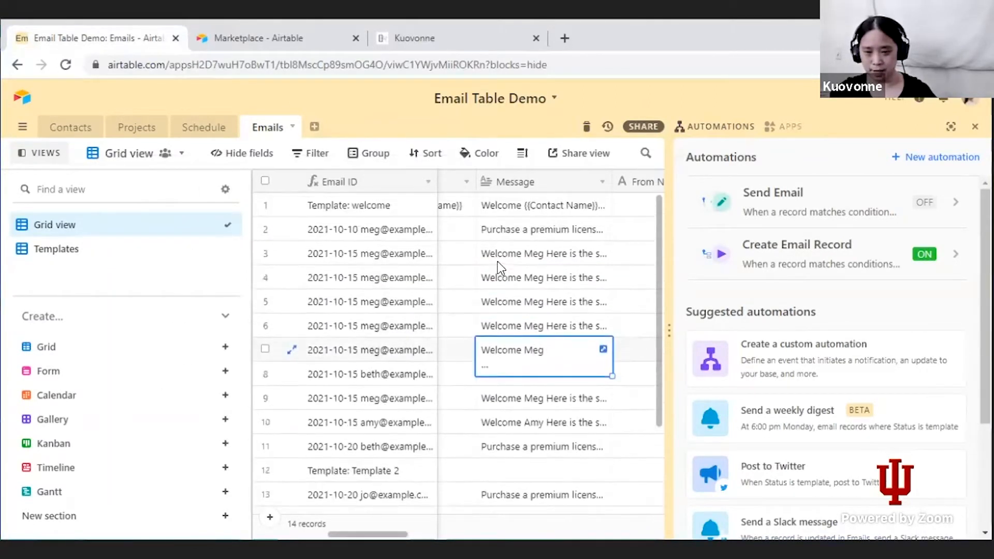
Expand the message of record 2, examine its premium license notice and truncated body text, and close it
{"action": "left_click", "coordinate": [527, 230]}
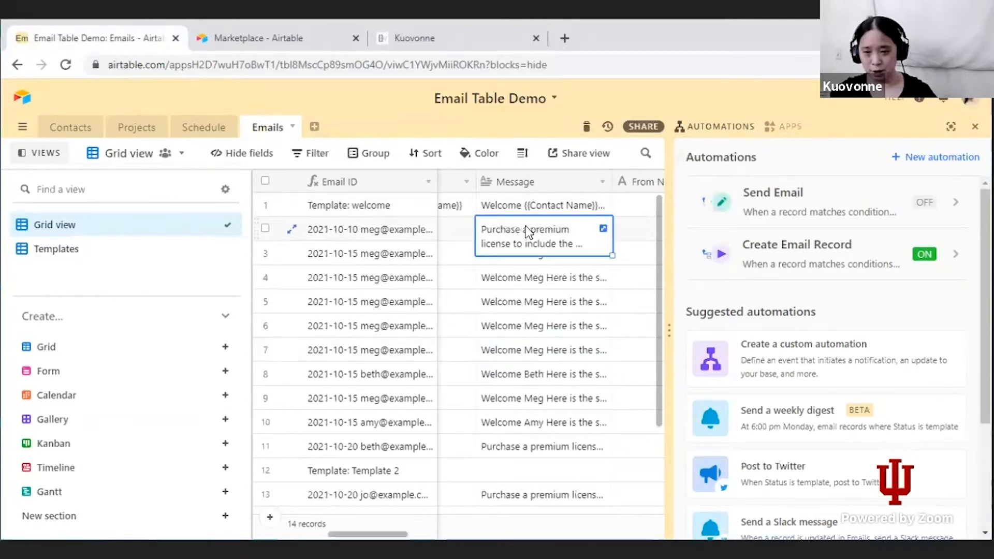
{"action": "left_click", "coordinate": [603, 228]}
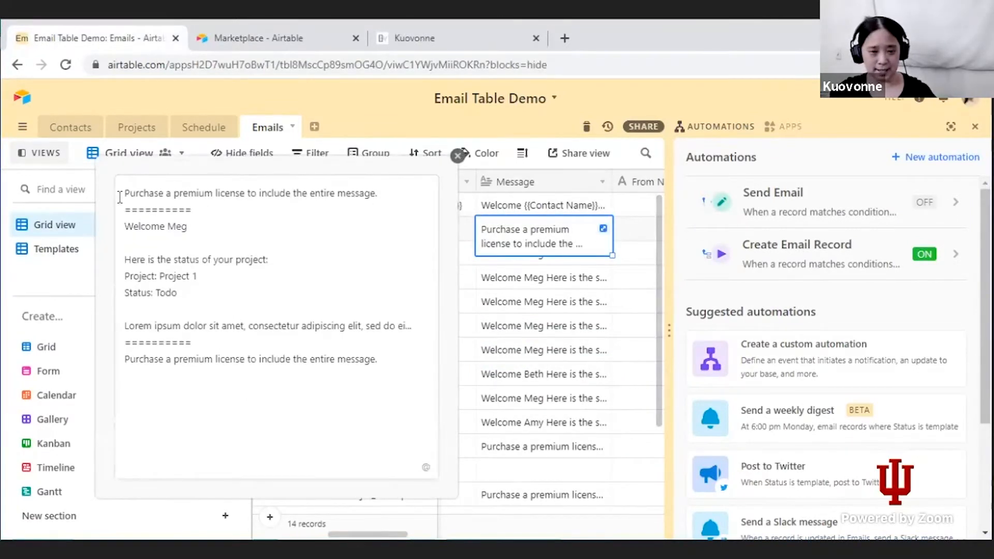
{"action": "left_click_drag", "start_coordinate": [124, 193], "coordinate": [383, 207]}
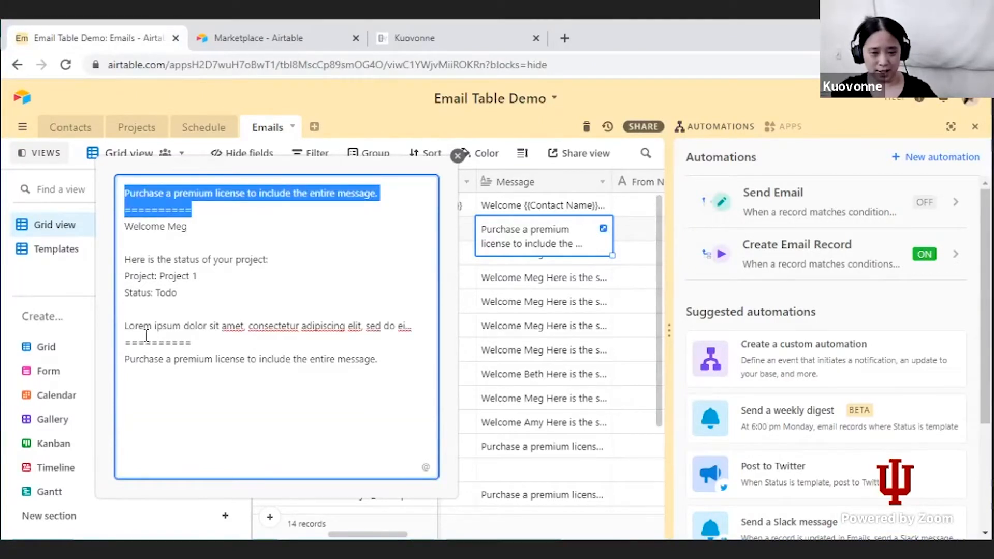
{"action": "left_click_drag", "start_coordinate": [207, 310], "coordinate": [317, 317]}
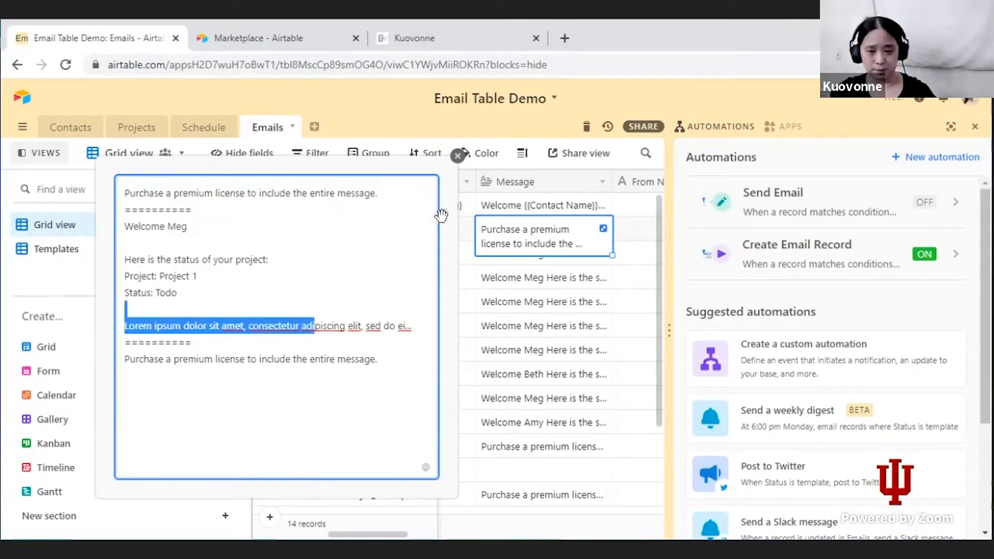
{"action": "left_click", "coordinate": [458, 158]}
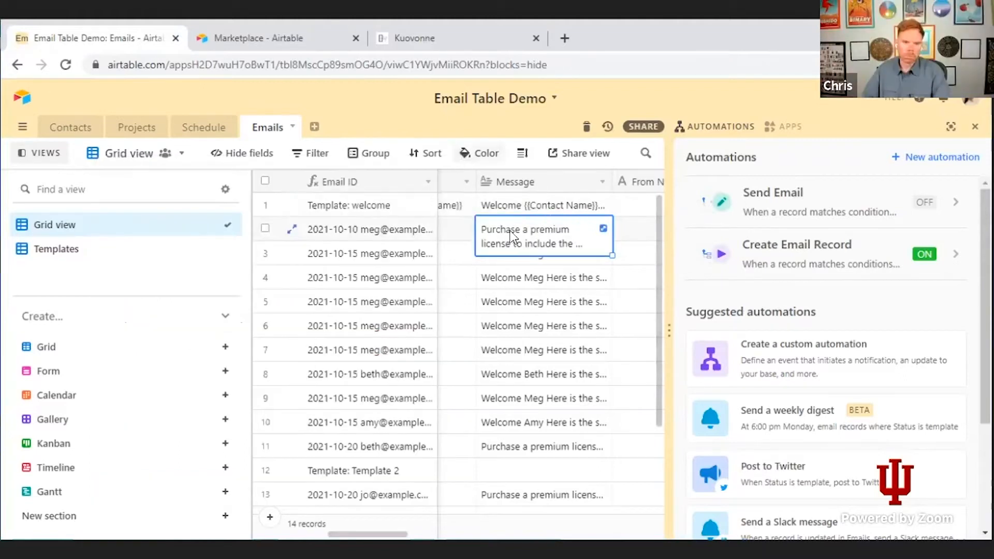
{"action": "left_click", "coordinate": [528, 314]}
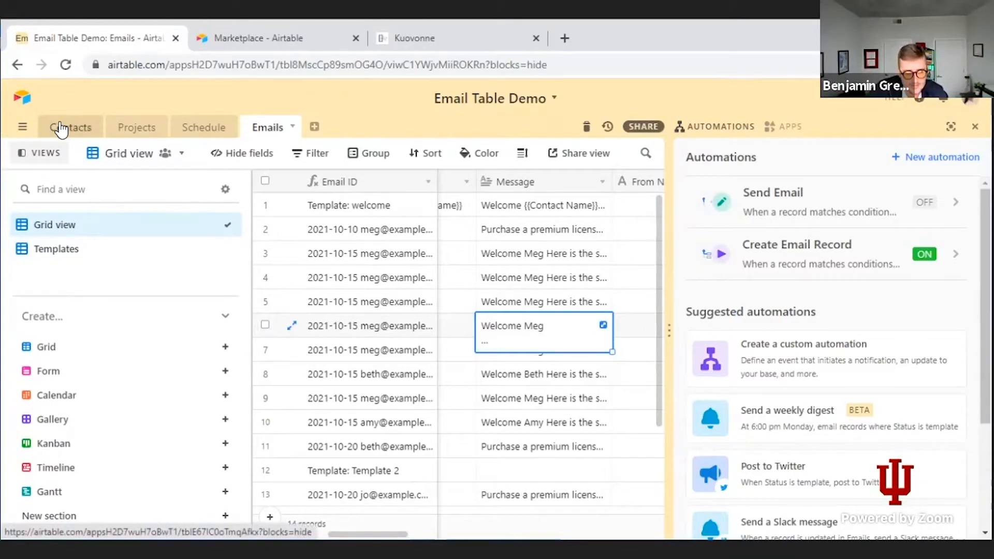
Show the Emails table's Templates view without the automations pane and examine the welcome template's To field
{"action": "left_click", "coordinate": [75, 248]}
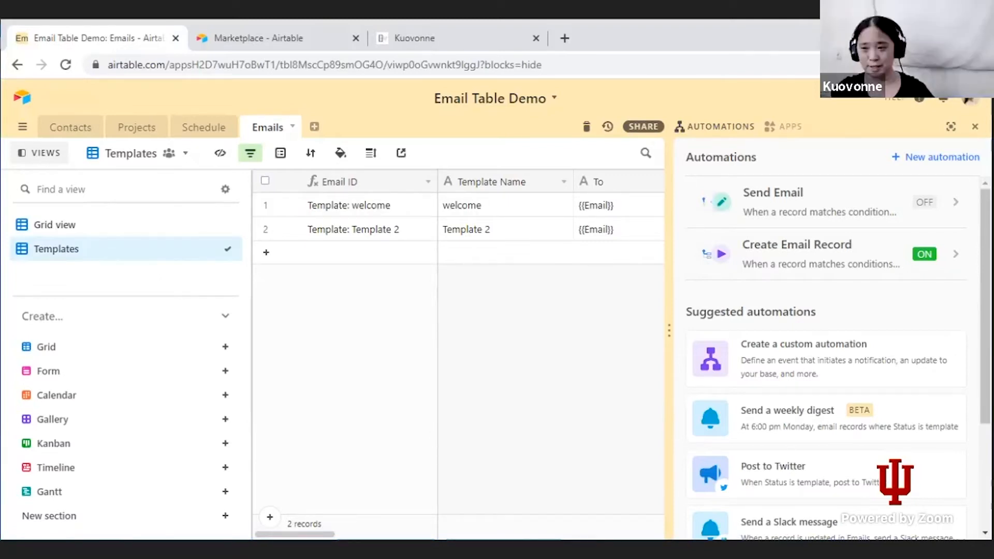
{"action": "left_click", "coordinate": [973, 131]}
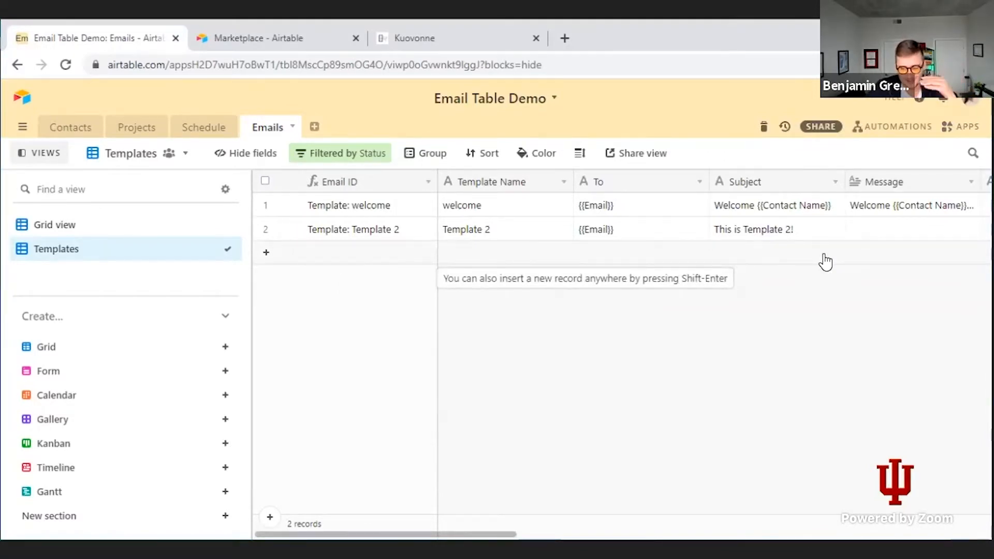
{"action": "left_click", "coordinate": [593, 214]}
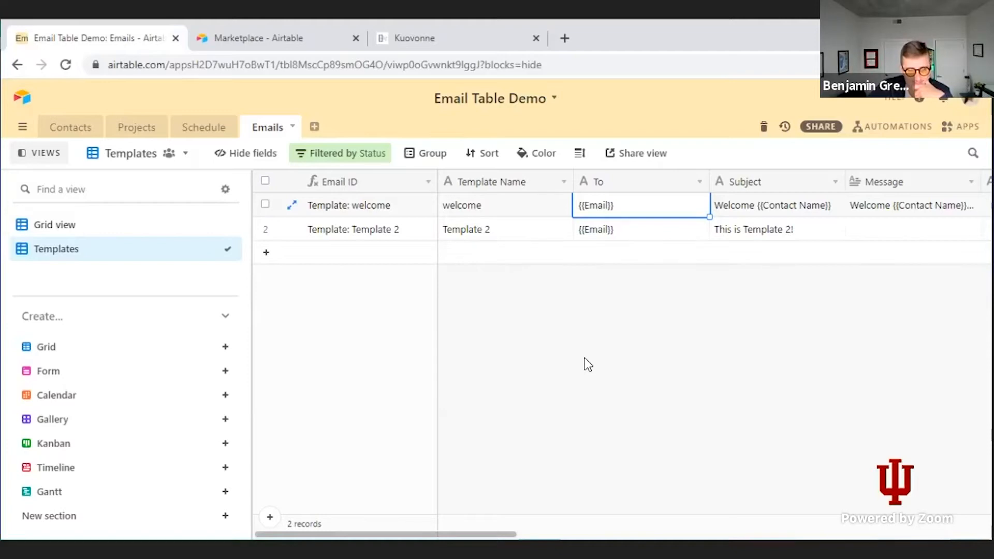
Clear the Trigger Automation checkboxes for Project 3 and Project 4 in the Projects table
{"action": "left_click", "coordinate": [129, 131]}
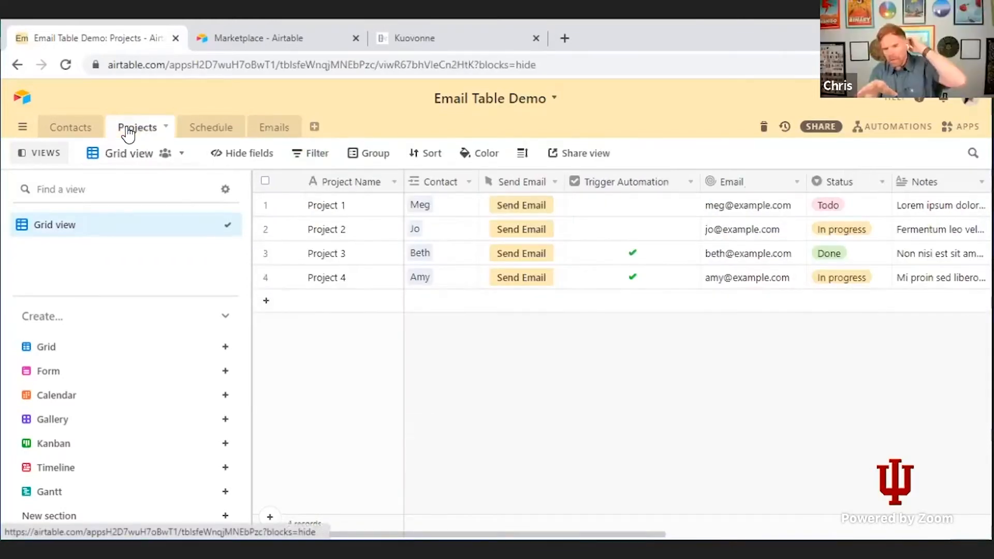
{"action": "left_click", "coordinate": [632, 255]}
{"action": "left_click", "coordinate": [633, 279]}
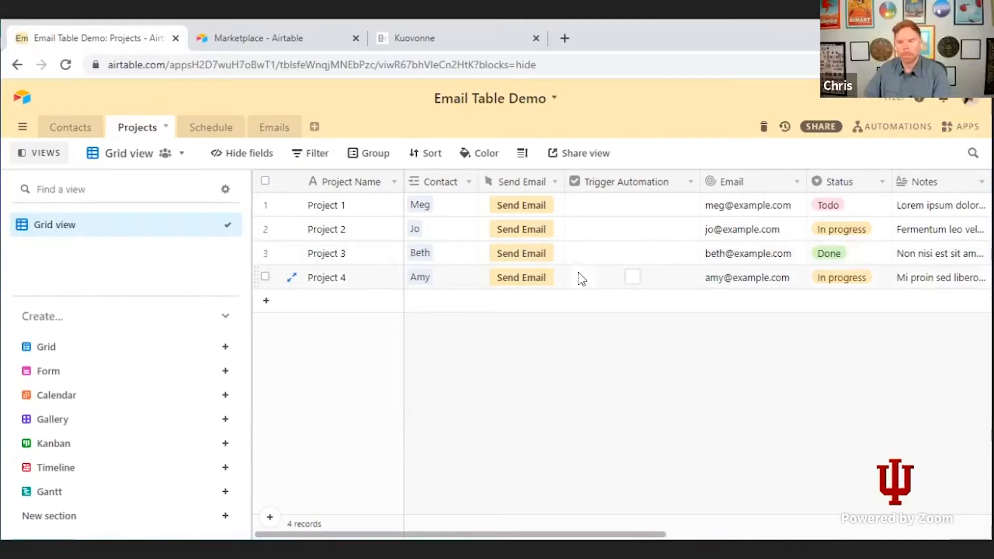
Start a Send Email merge for Project 3, check its subject, and enter the message "Let me type my message here."
{"action": "left_click", "coordinate": [527, 261]}
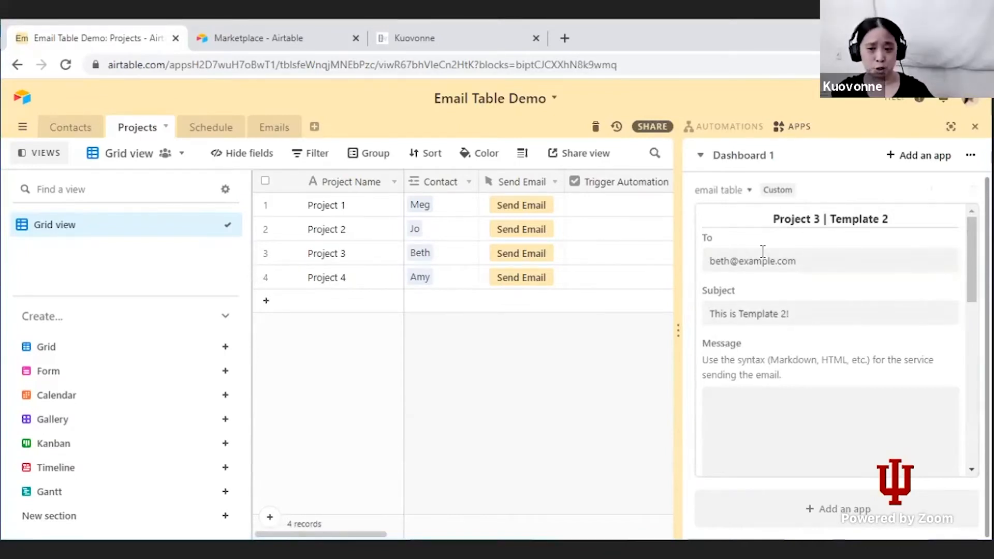
{"action": "left_click_drag", "start_coordinate": [724, 313], "coordinate": [796, 304]}
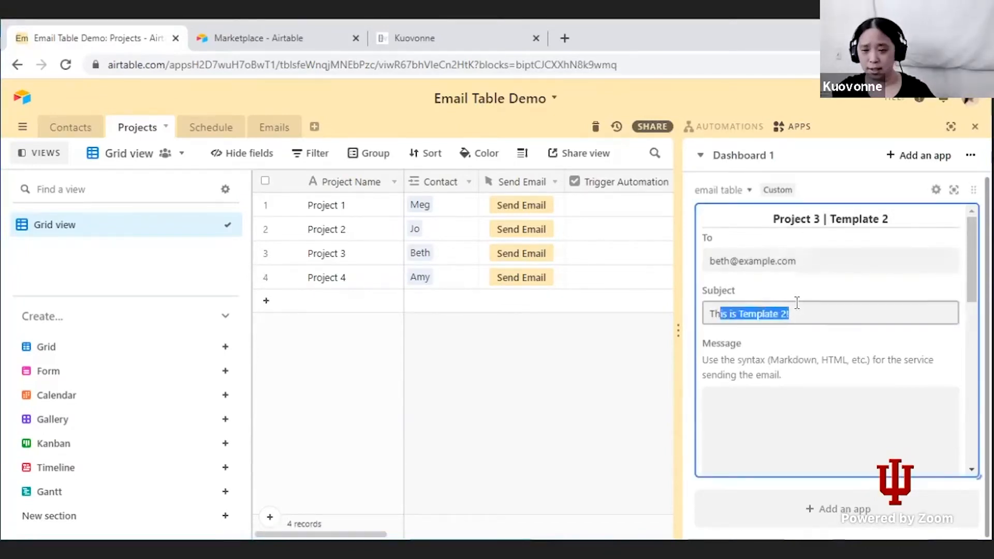
{"action": "left_click", "coordinate": [743, 407]}
{"action": "type", "text": "Let me type my message here."}
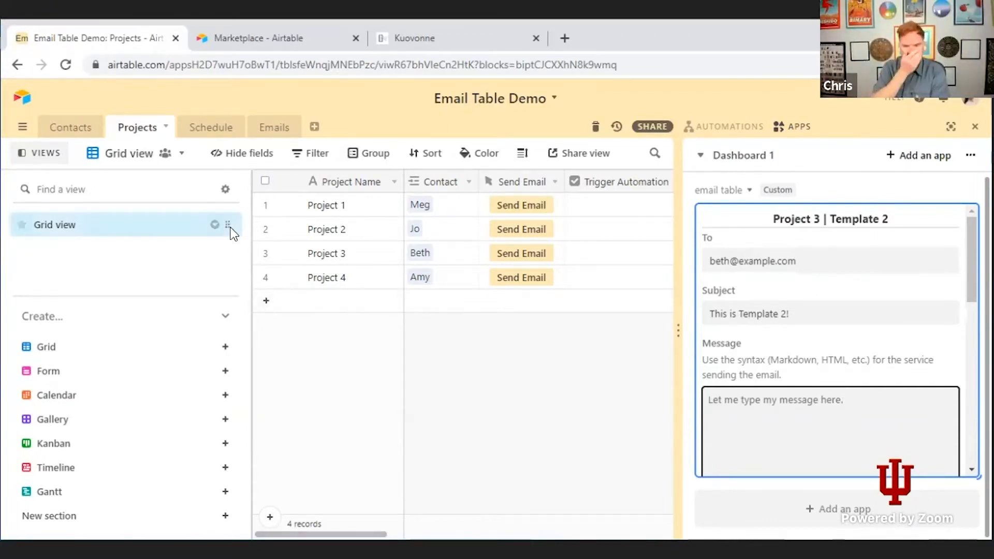
Switch to the Airtable Marketplace, leave the Email Table listing, and search the apps for "low"
{"action": "left_click", "coordinate": [307, 48]}
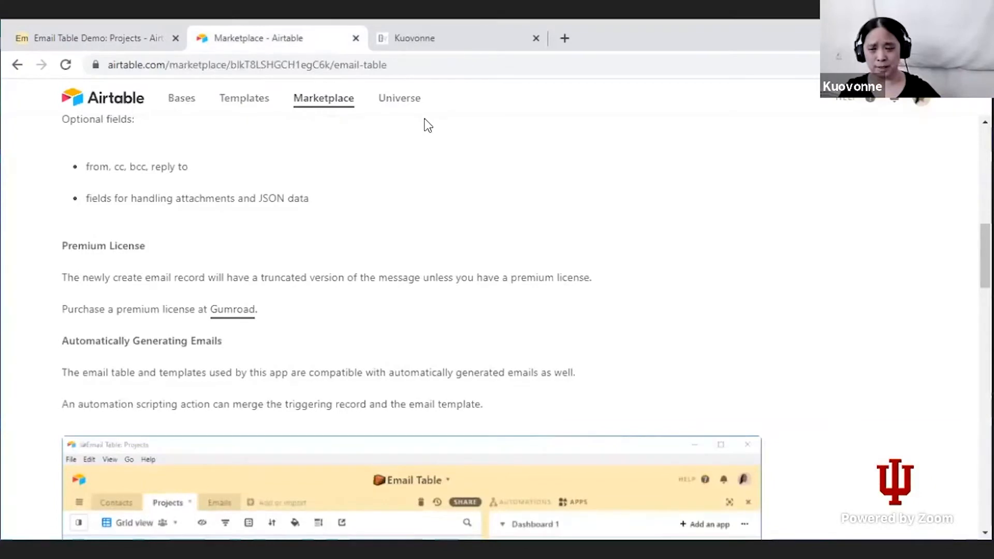
{"action": "scroll", "coordinate": [415, 193], "scroll_direction": "up", "scroll_amount": 10}
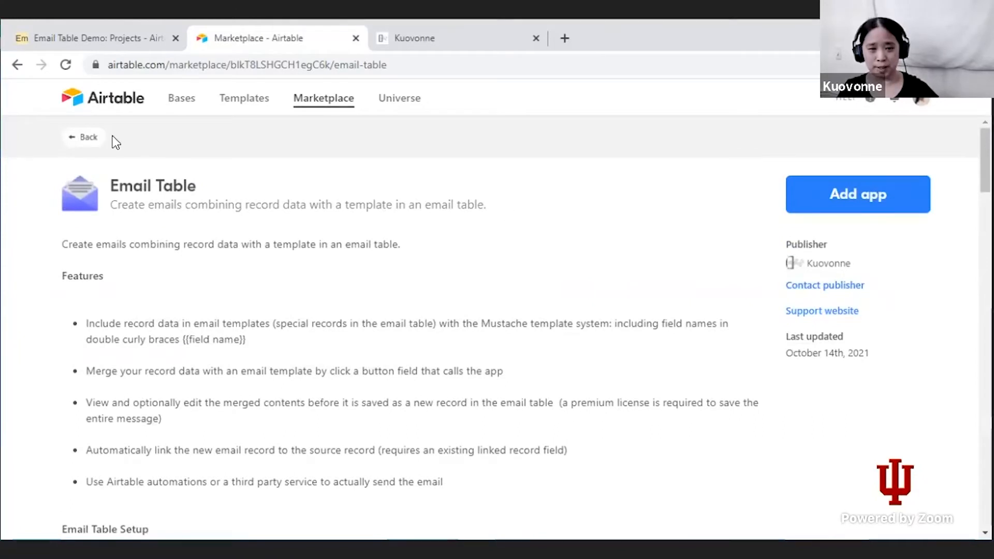
{"action": "left_click", "coordinate": [89, 137]}
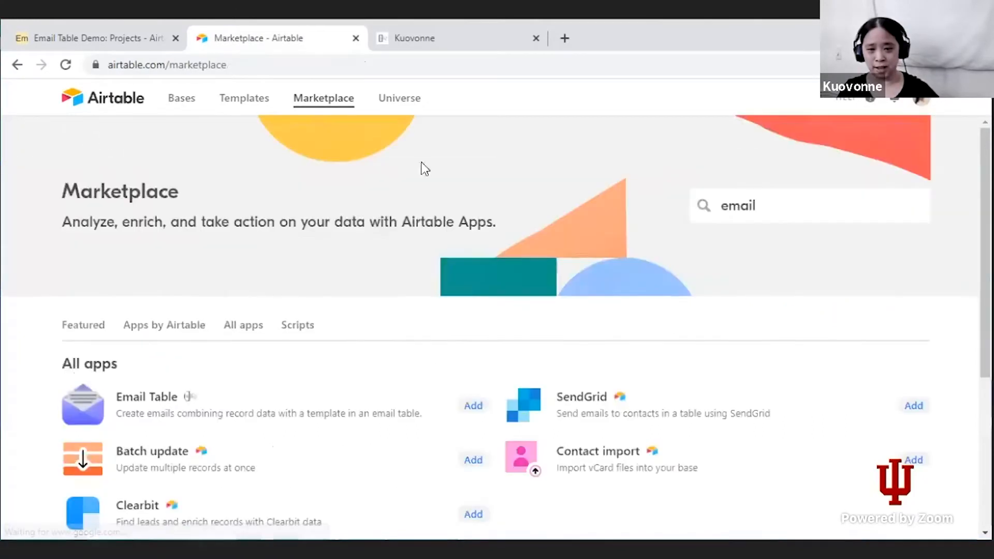
{"action": "left_click", "coordinate": [795, 205]}
{"action": "left_click_drag", "start_coordinate": [795, 205], "coordinate": [713, 212]}
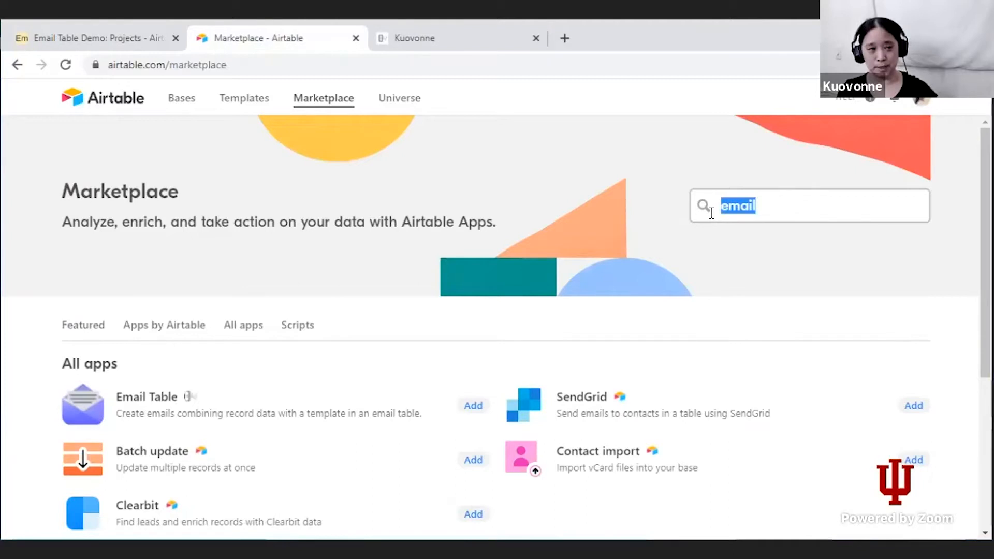
{"action": "type", "text": "low"}
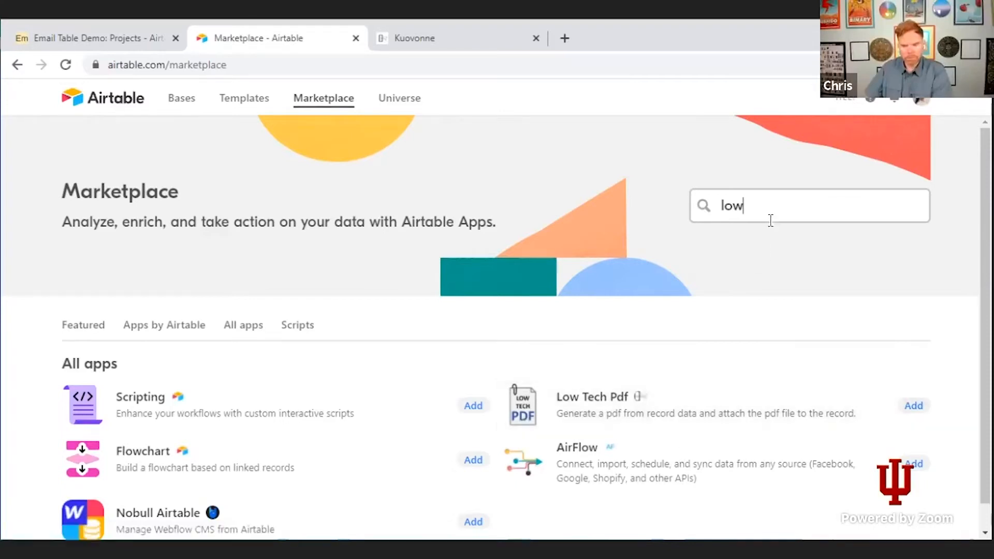
Search the Marketplace apps for "ready" and, as a separate search, for "field"
{"action": "left_click_drag", "start_coordinate": [777, 212], "coordinate": [661, 220]}
{"action": "type", "text": "ready"}
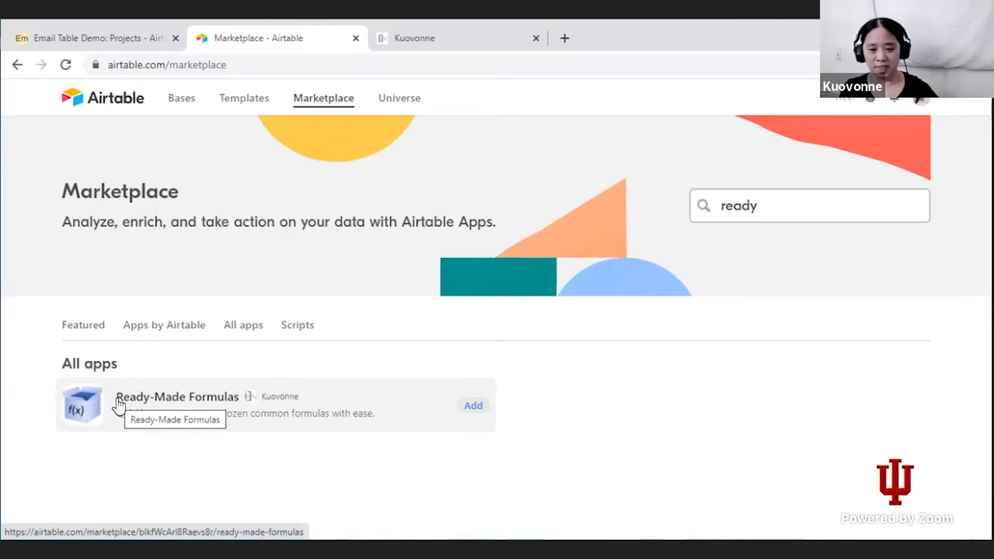
{"action": "left_click_drag", "start_coordinate": [764, 205], "coordinate": [649, 208]}
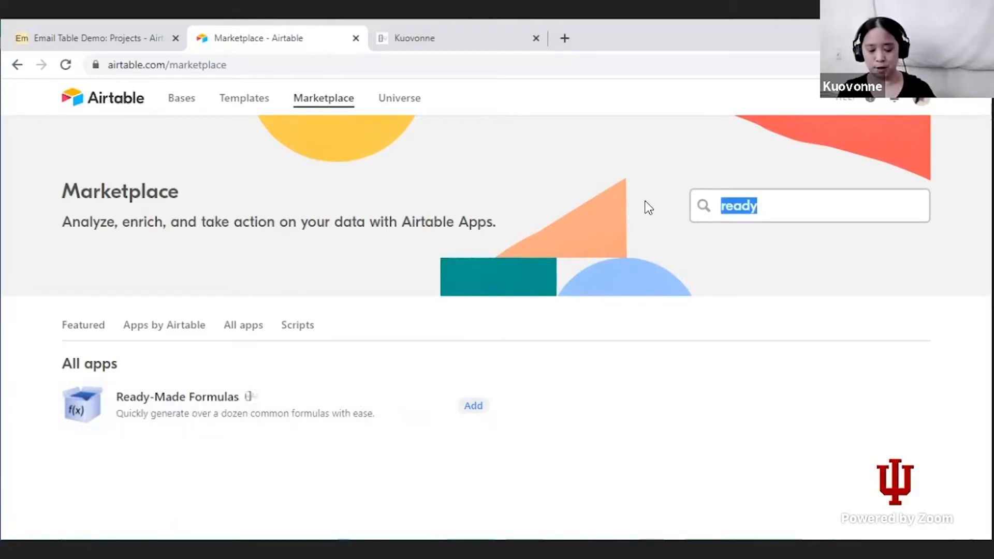
{"action": "type", "text": "field"}
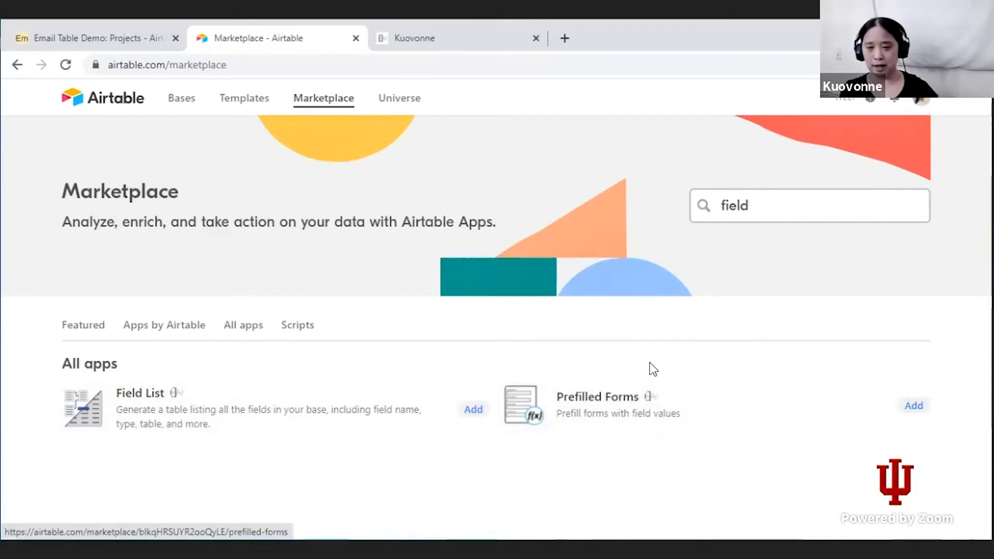
Search the Marketplace for "quic", open the Quick View app's listing, and examine its description and preview image
{"action": "double_click", "coordinate": [789, 209]}
{"action": "type", "text": "quic"}
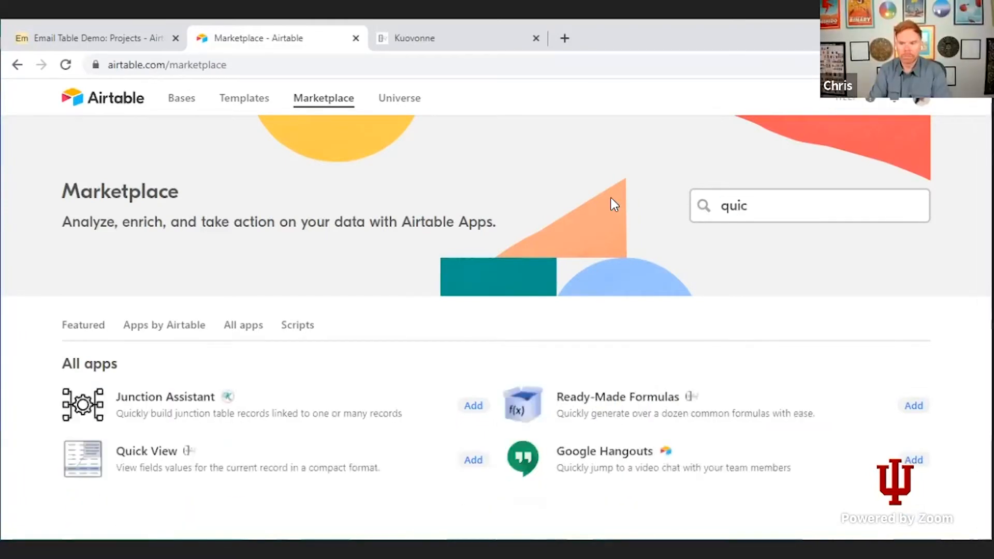
{"action": "left_click", "coordinate": [156, 457]}
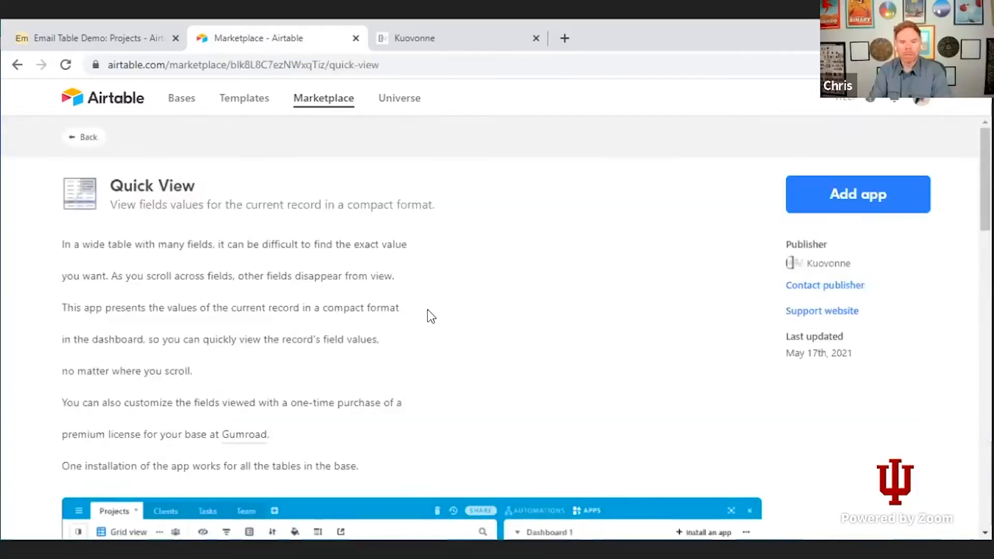
{"action": "scroll", "coordinate": [428, 315], "scroll_direction": "down", "scroll_amount": 5}
{"action": "scroll", "coordinate": [428, 315], "scroll_direction": "down", "scroll_amount": 1}
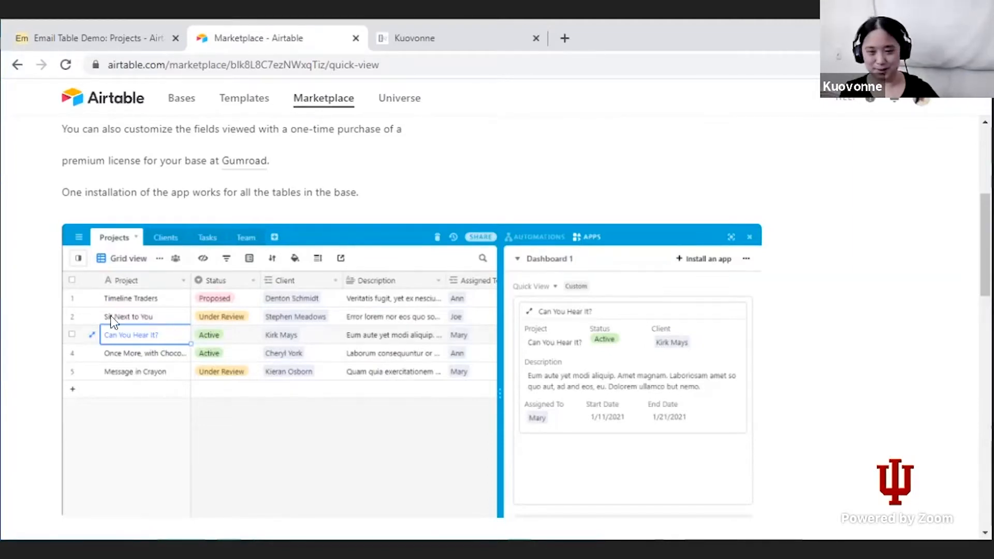
{"action": "scroll", "coordinate": [465, 152], "scroll_direction": "up", "scroll_amount": 5}
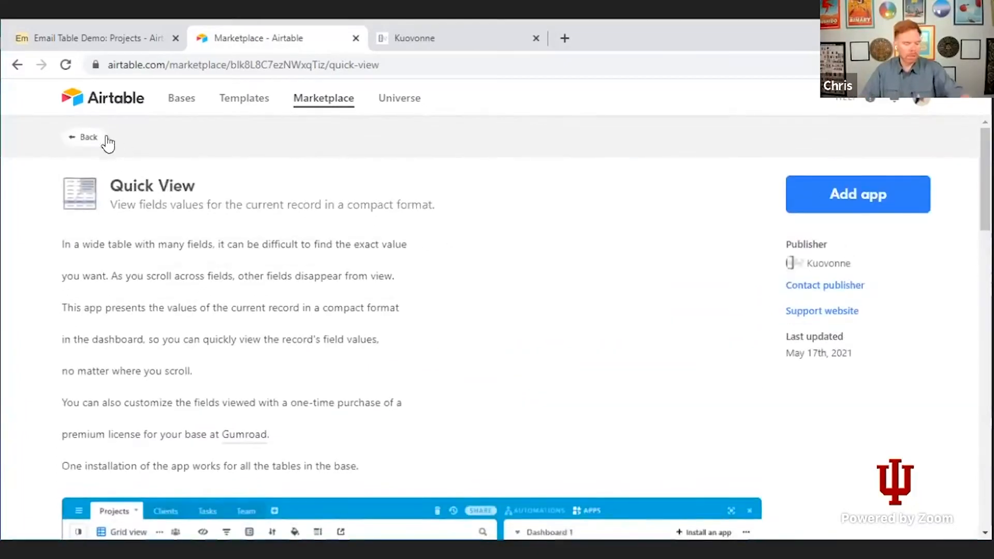
Return from the Quick View listing to the Marketplace overview and clear the app search
{"action": "left_click", "coordinate": [84, 136]}
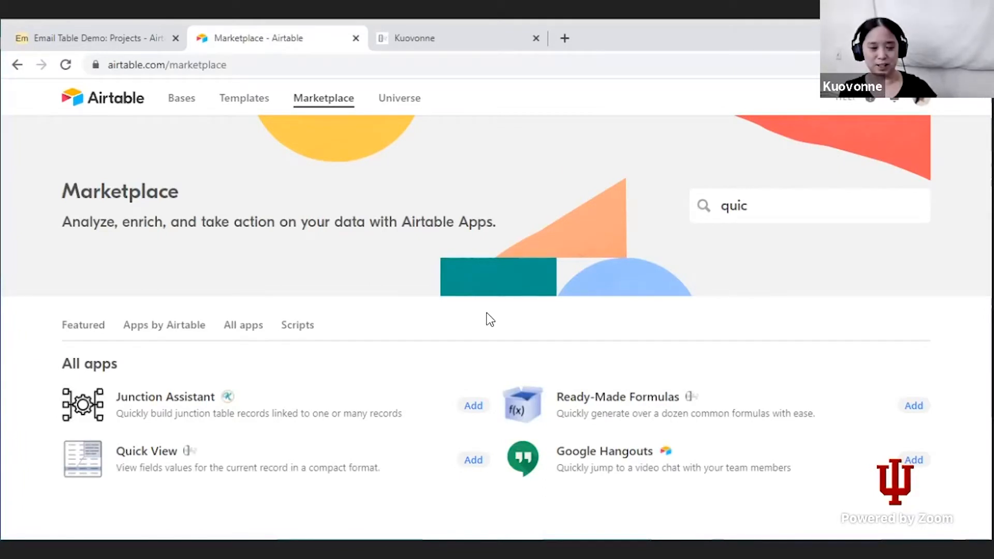
{"action": "left_click_drag", "start_coordinate": [771, 205], "coordinate": [676, 203]}
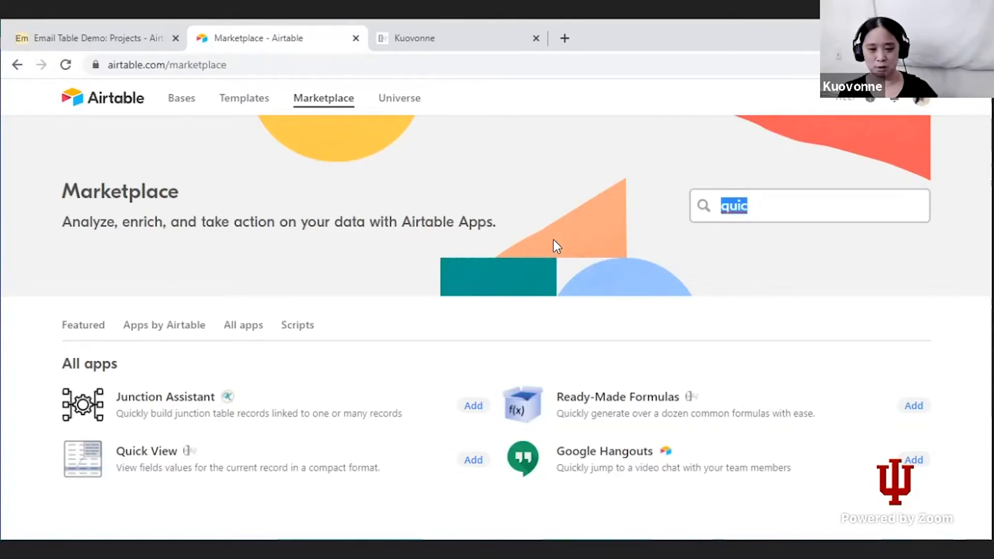
{"action": "key", "text": "BackSpace"}
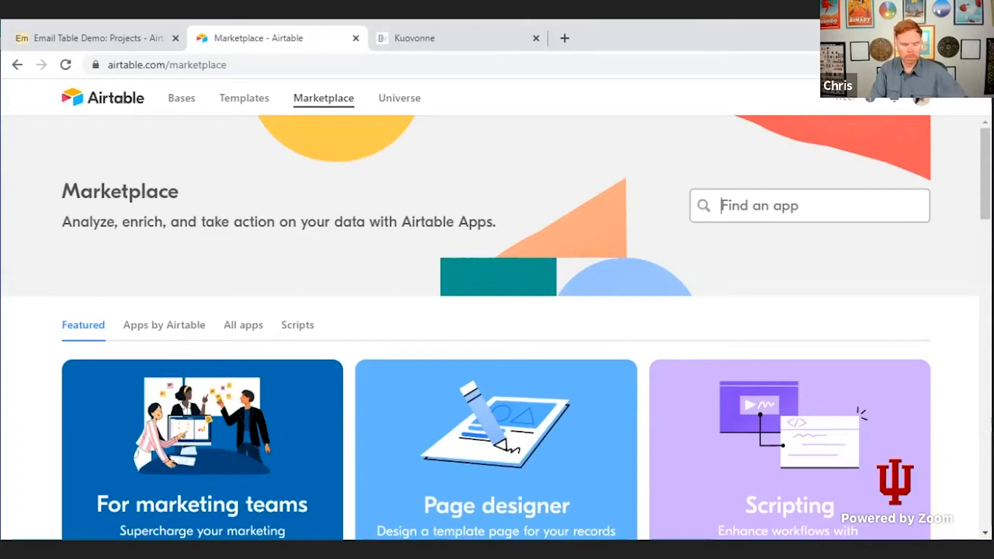
Return to the Email Table Demo base and place the text cursor at the end of Project 3's merged message
{"action": "left_click", "coordinate": [90, 47]}
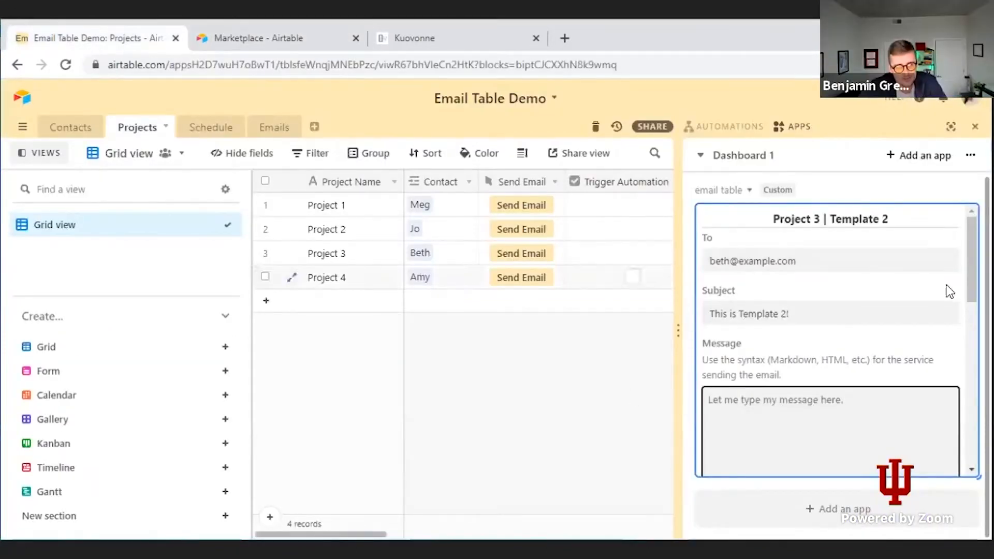
{"action": "left_click_drag", "start_coordinate": [754, 406], "coordinate": [856, 427]}
{"action": "left_click", "coordinate": [856, 427]}
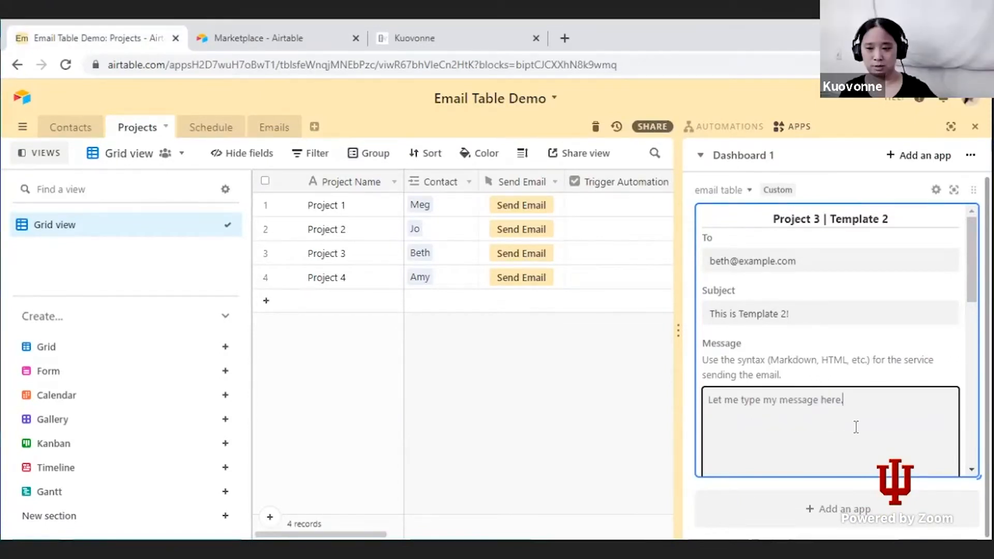